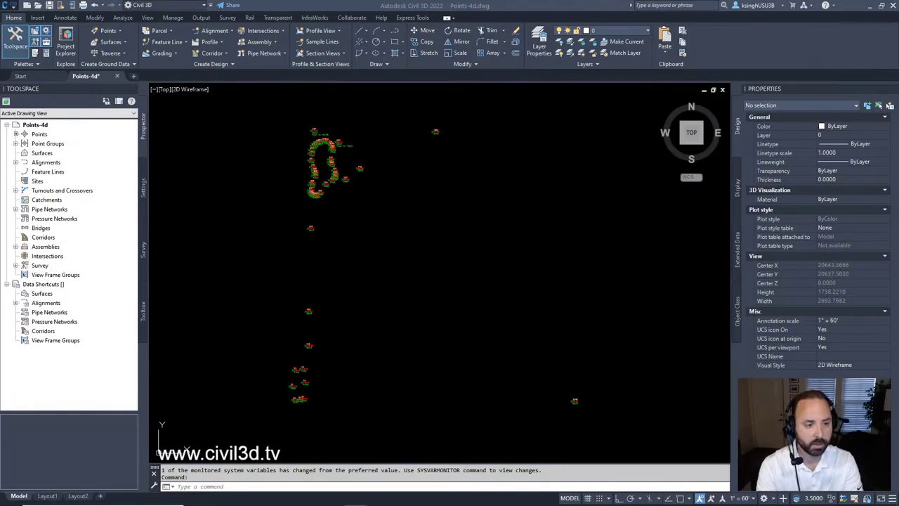
Step: Bring the Civil 3D window with the Points-4d drawing to the front
left_click(517, 7)
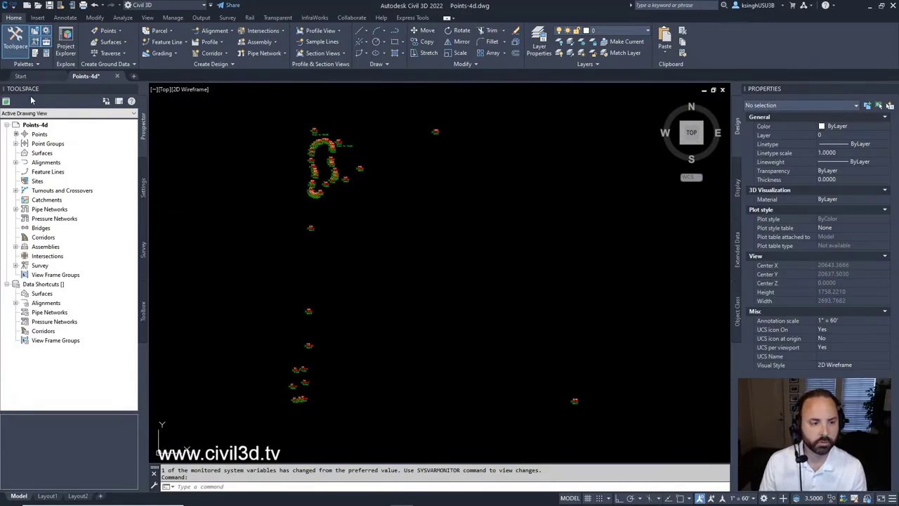
Step: Switch Toolspace to Settings and select Point File Formats under the Point branch
left_click(143, 201)
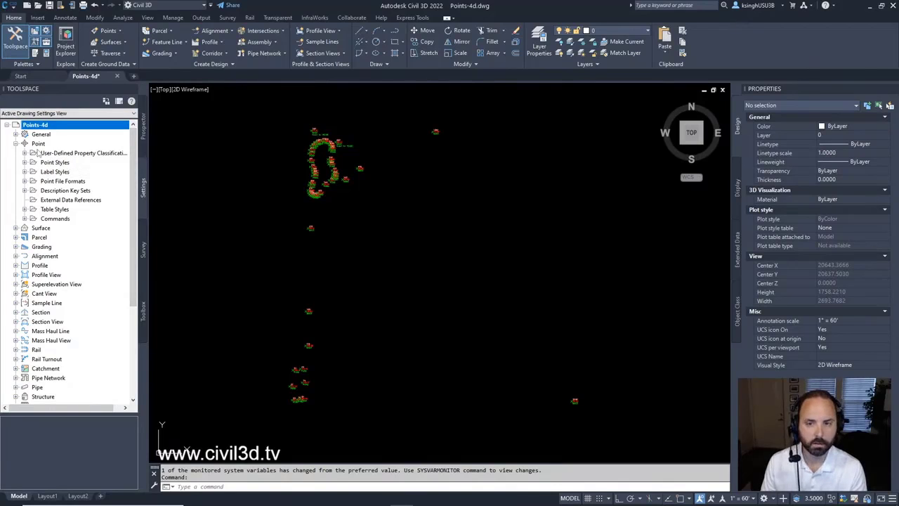
left_click(15, 144)
left_click(15, 143)
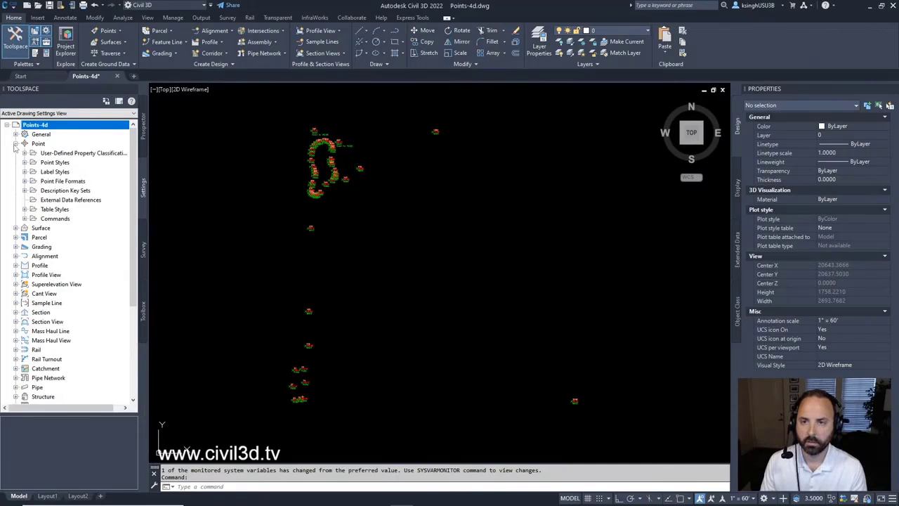
left_click(15, 143)
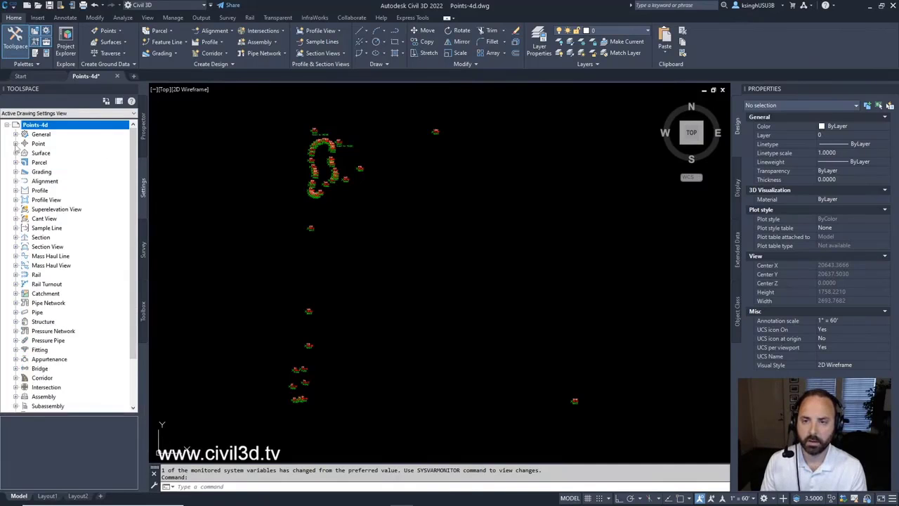
left_click(15, 144)
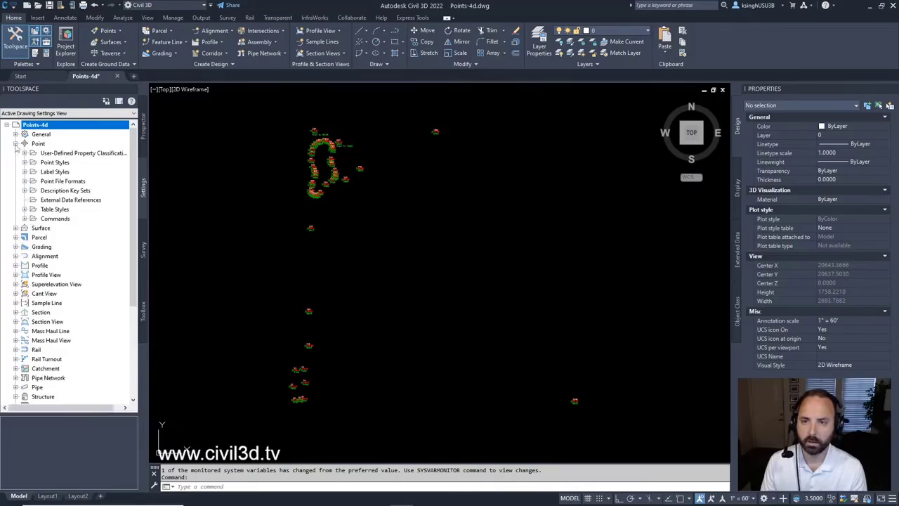
left_click(79, 182)
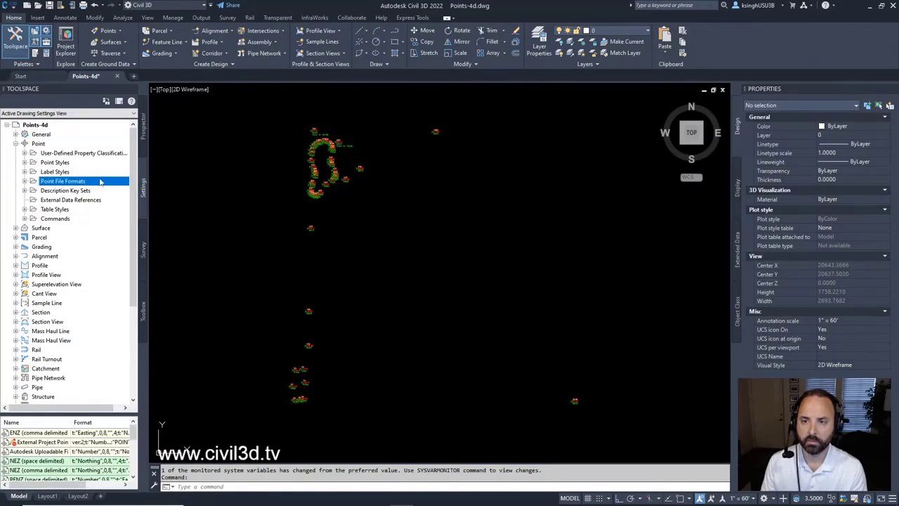
Step: Expand Point File Formats to list all sixteen formats, from ENZ to the PNEZD variants
left_click(25, 181)
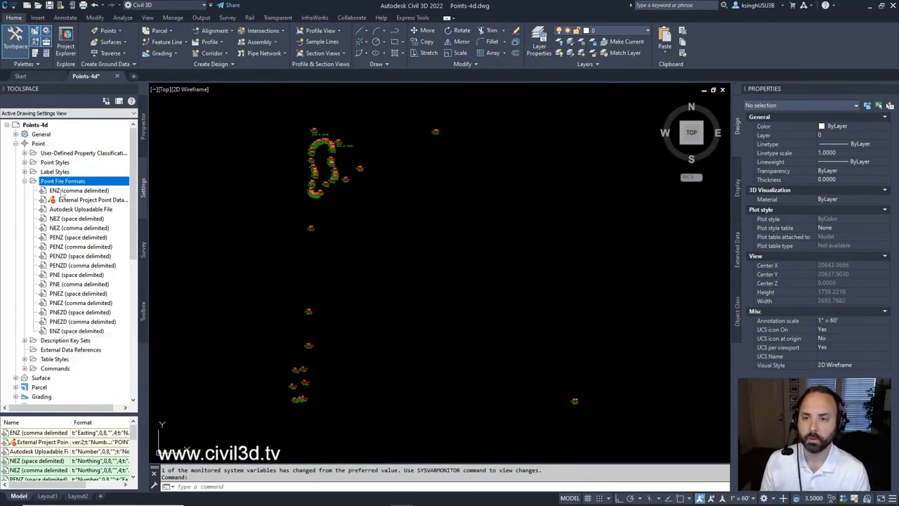
mouse_move(43, 195)
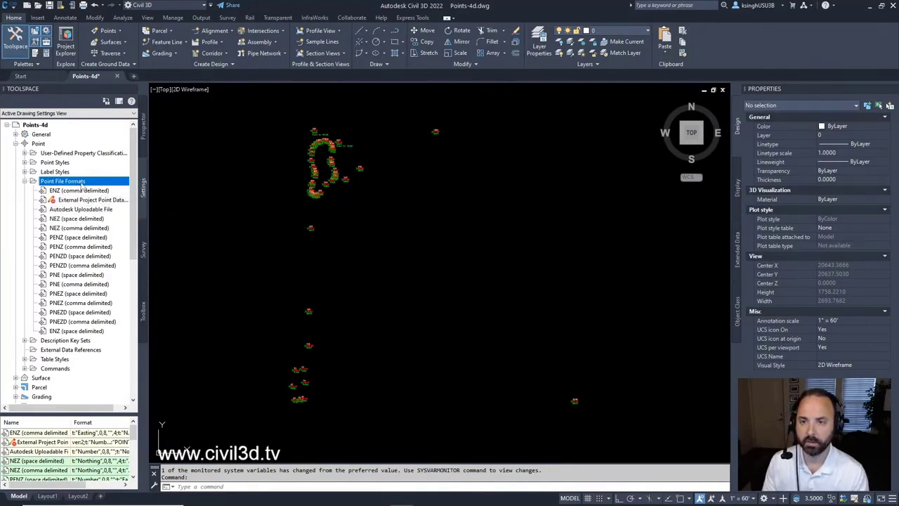
Step: Create a new User Point File format from the Point File Formats context menu
right_click(83, 182)
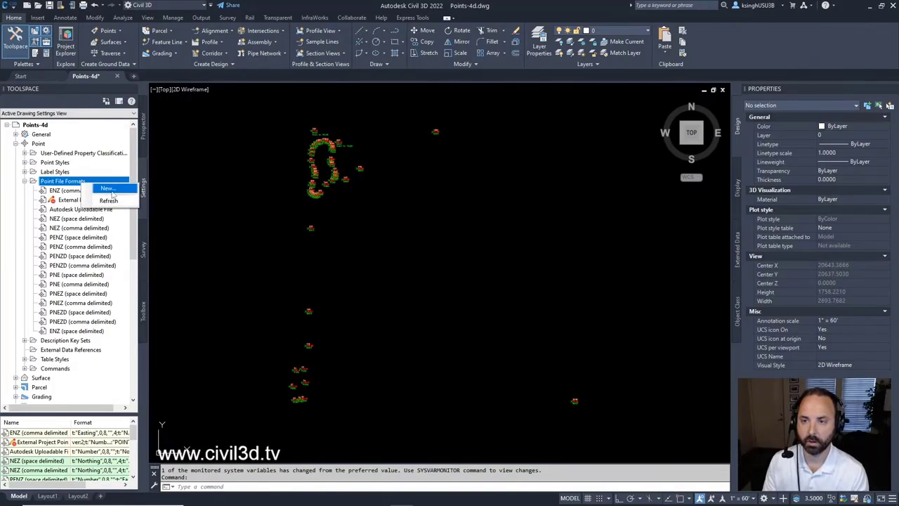
left_click(107, 189)
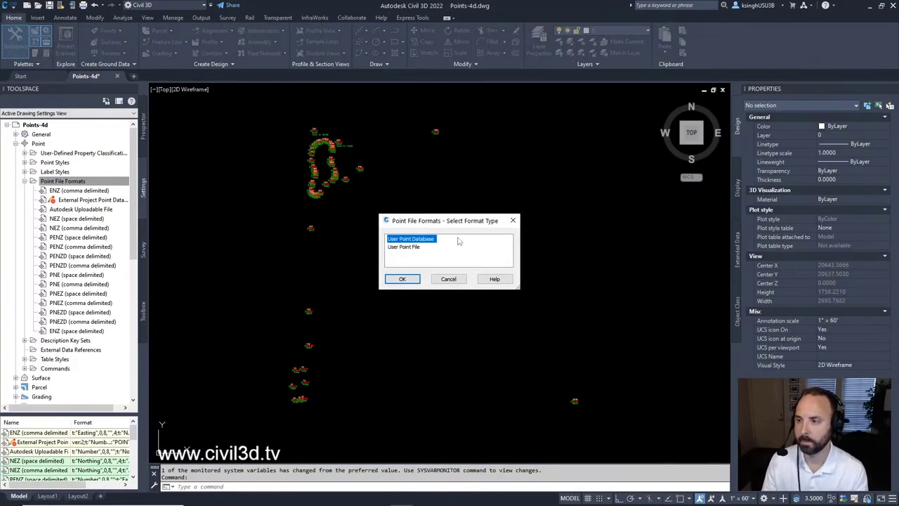
left_click(413, 249)
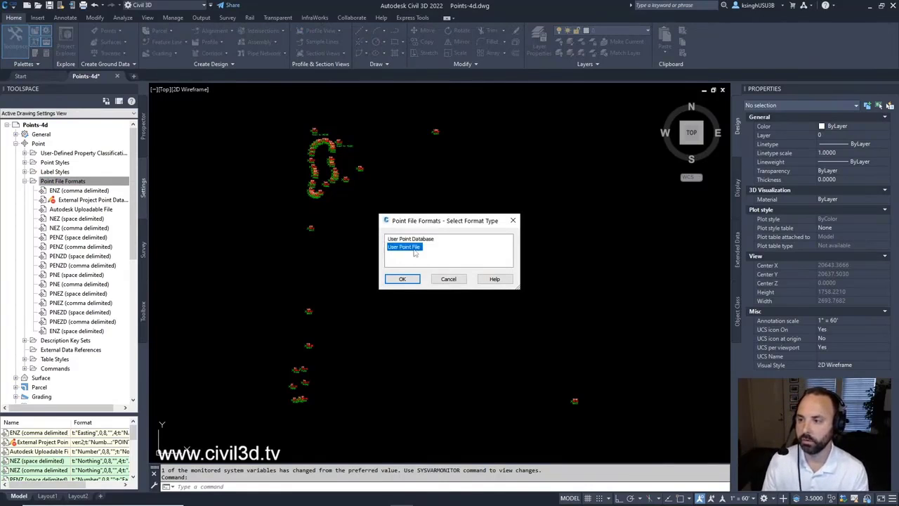
left_click(411, 281)
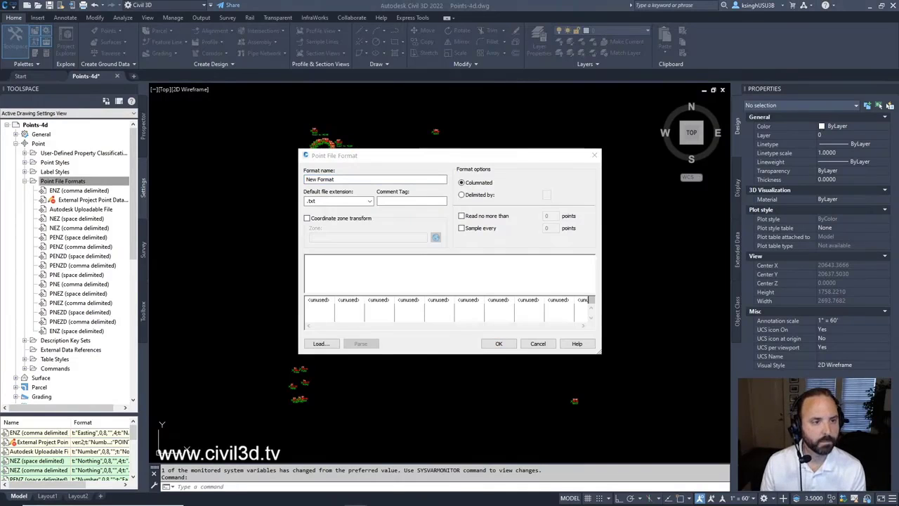
Step: Name the format 'Manhole Data' with comment tag # and comma delimiting
left_click(371, 158)
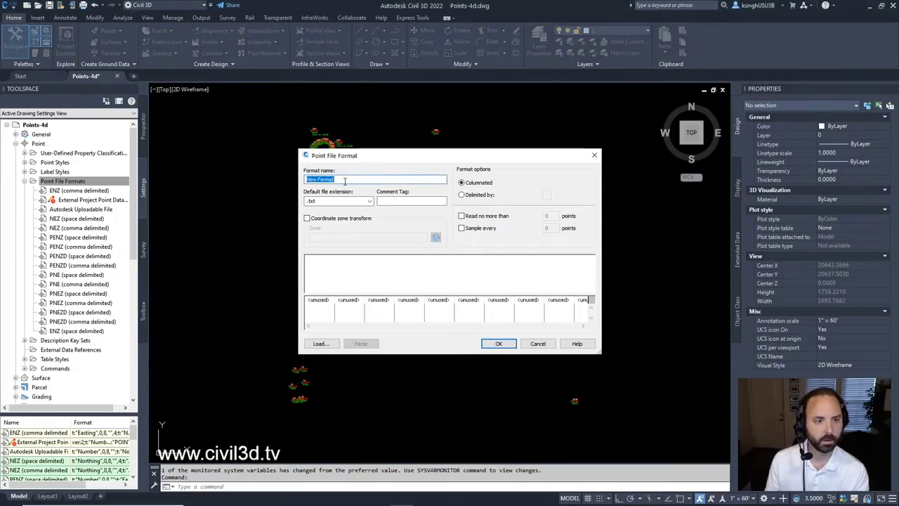
type("Man")
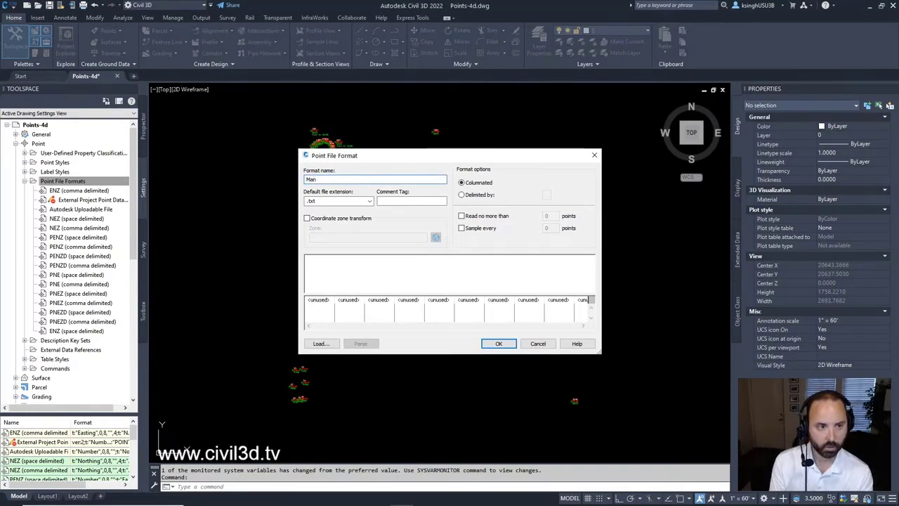
type("hole Data")
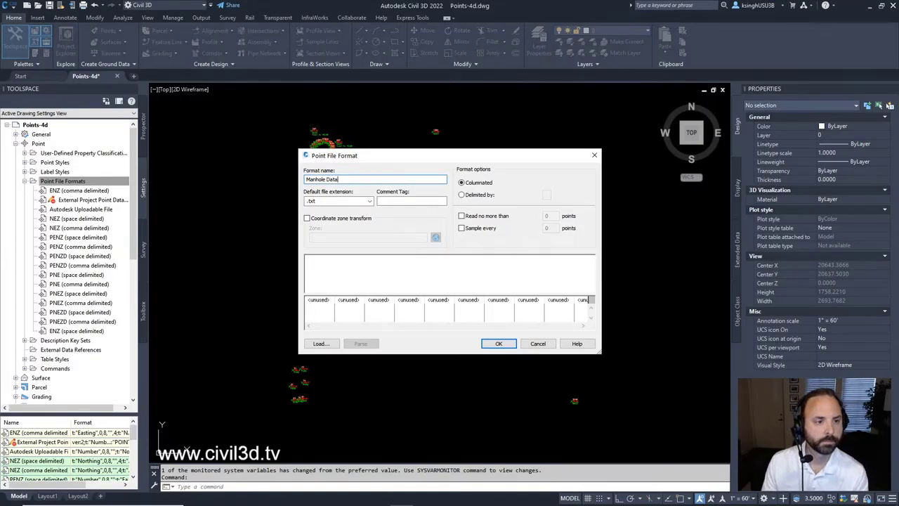
left_click(394, 202)
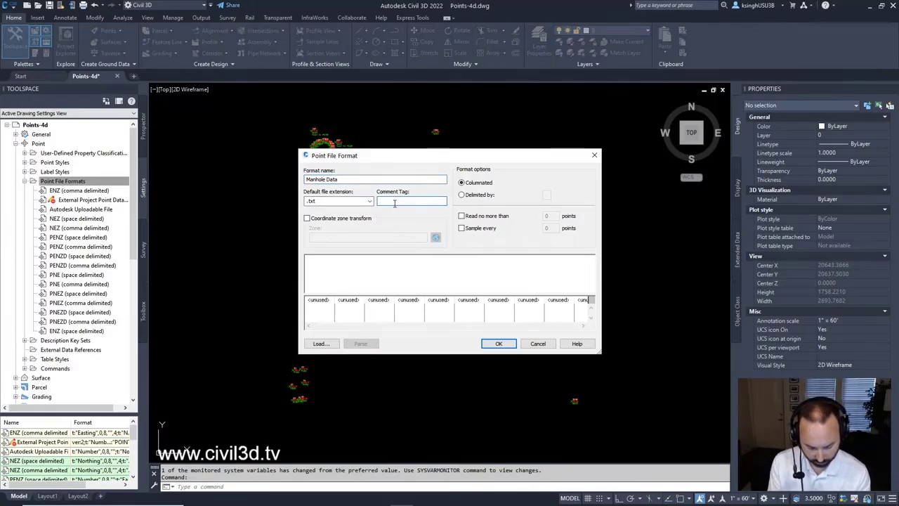
type("#")
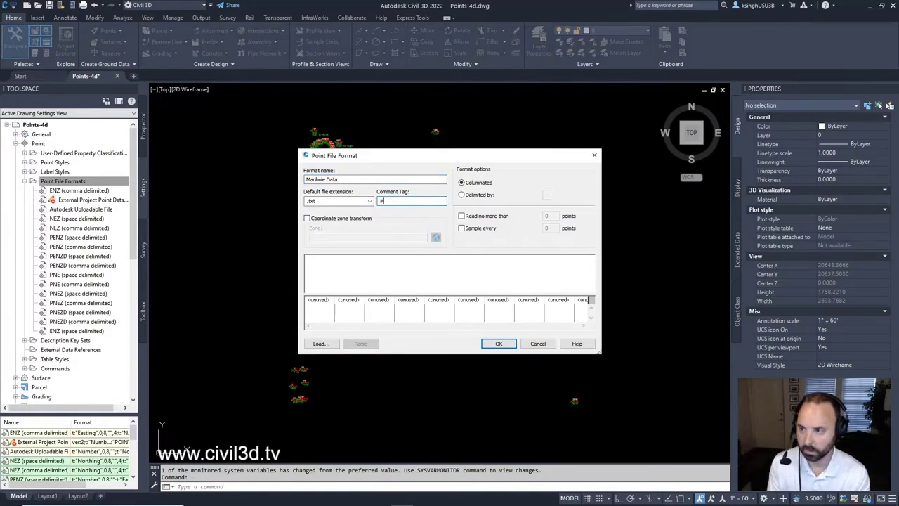
left_click(470, 196)
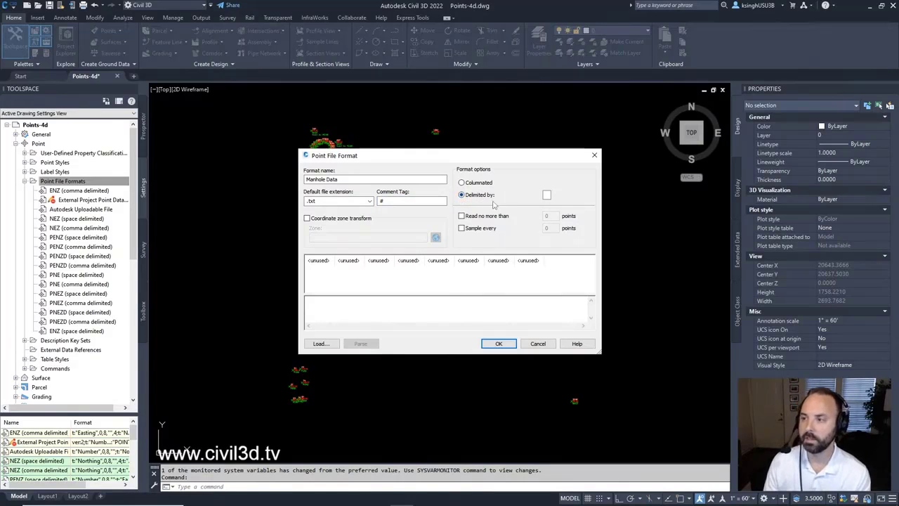
left_click(547, 196)
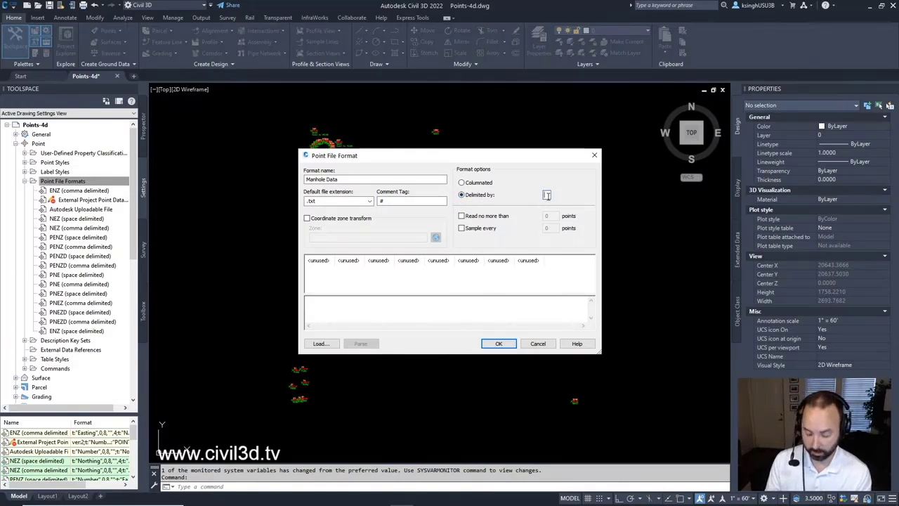
type(",")
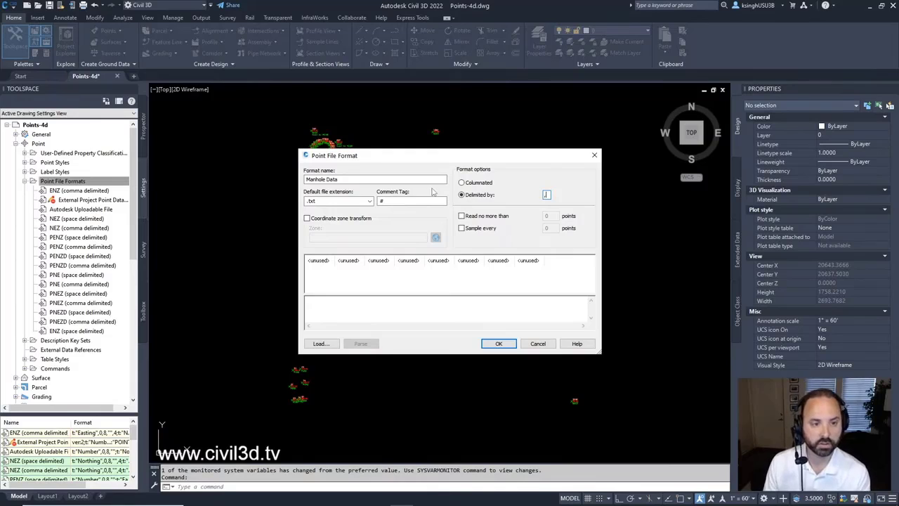
Step: Set the first two columns to Point Number and MH_Material
left_click(318, 261)
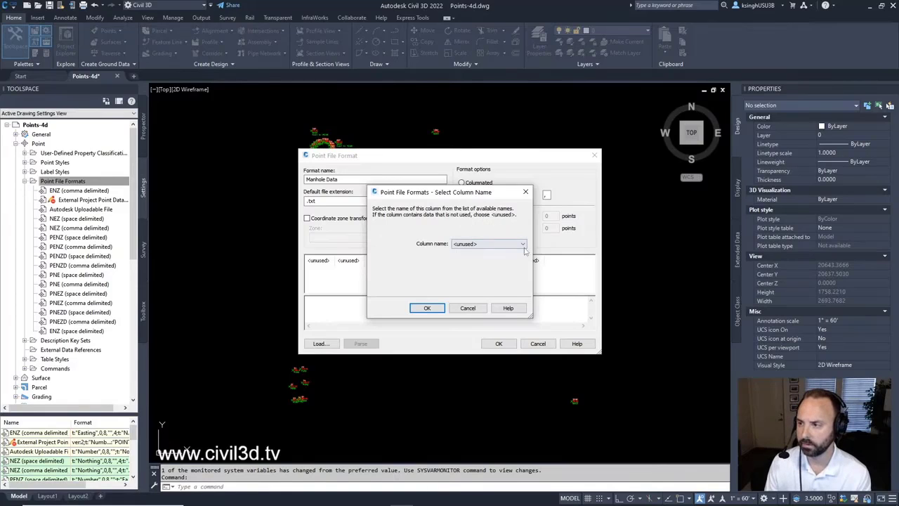
left_click(522, 245)
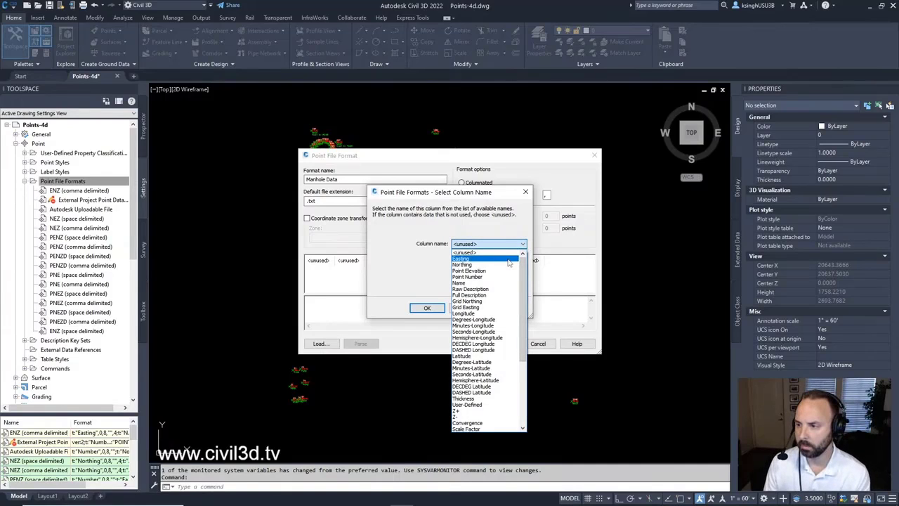
left_click(480, 276)
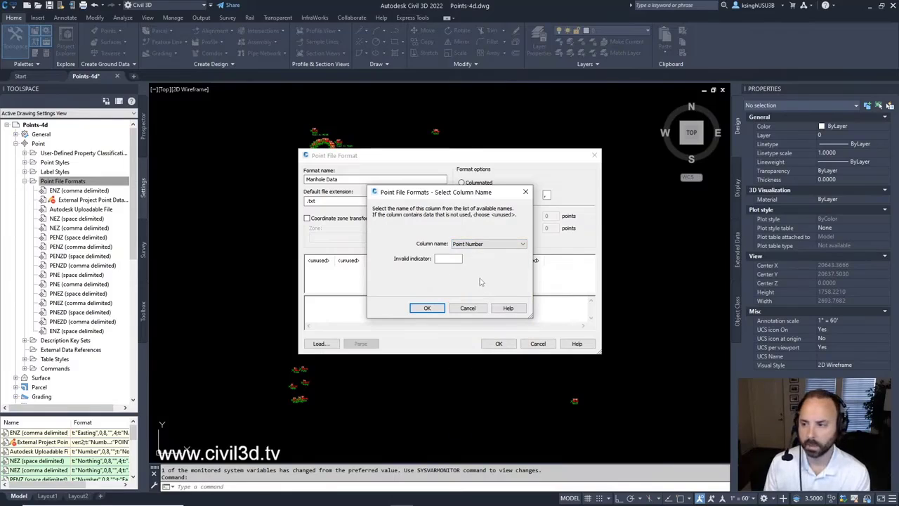
left_click(427, 308)
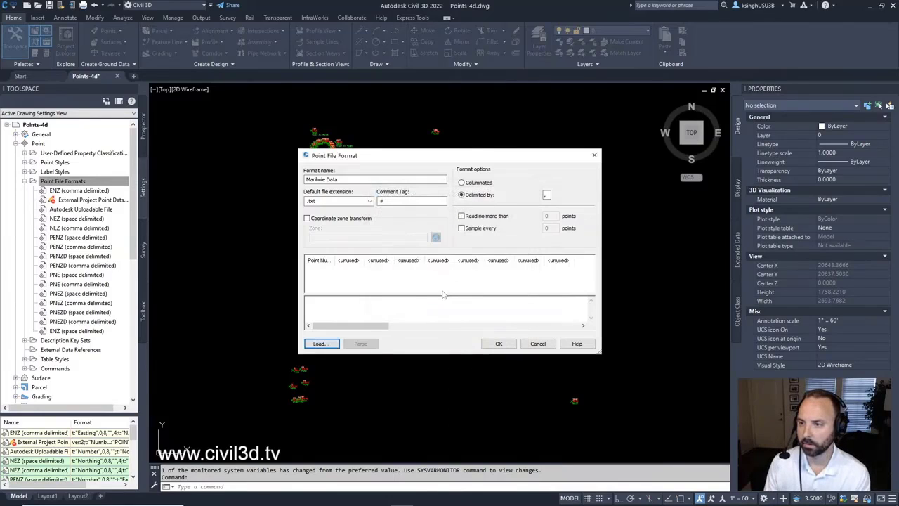
left_click(354, 263)
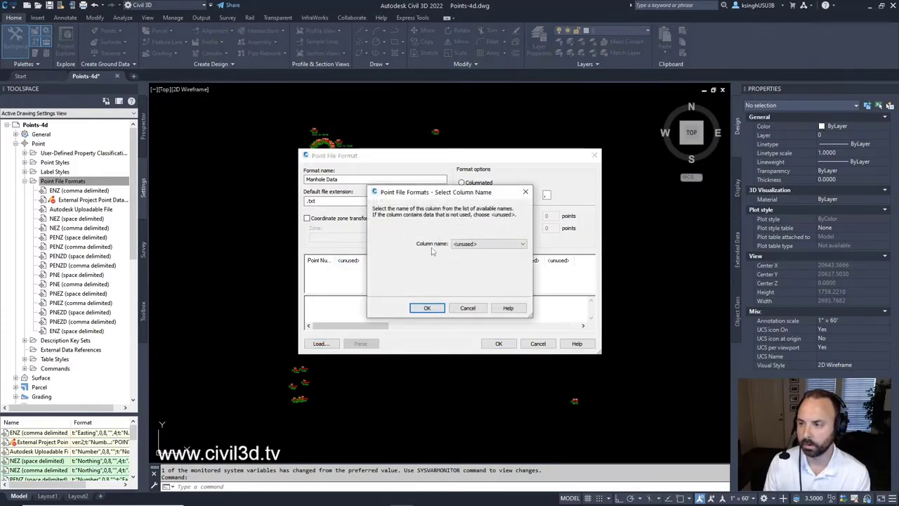
left_click(522, 245)
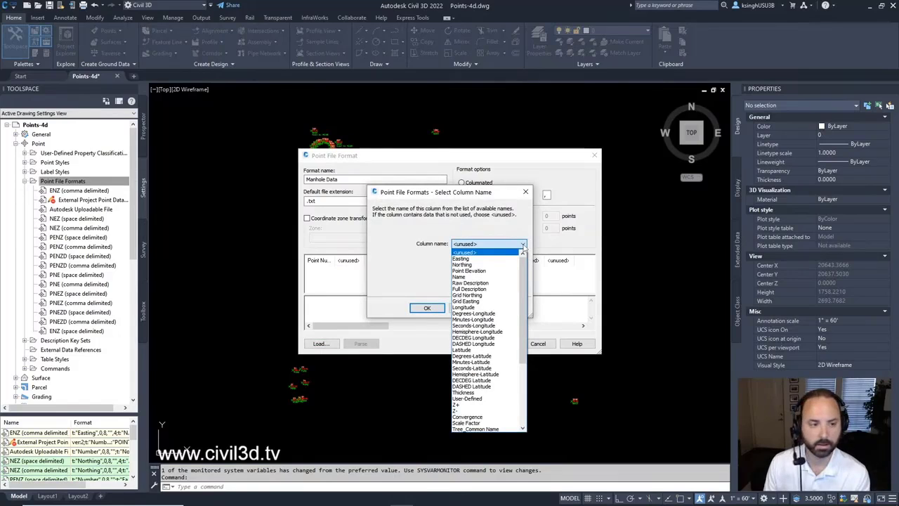
scroll(494, 394, "down", 6)
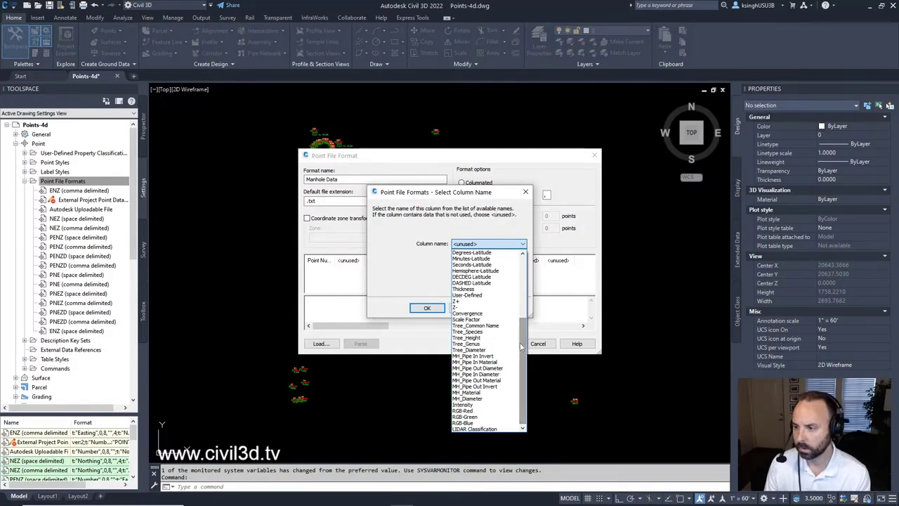
left_click(494, 392)
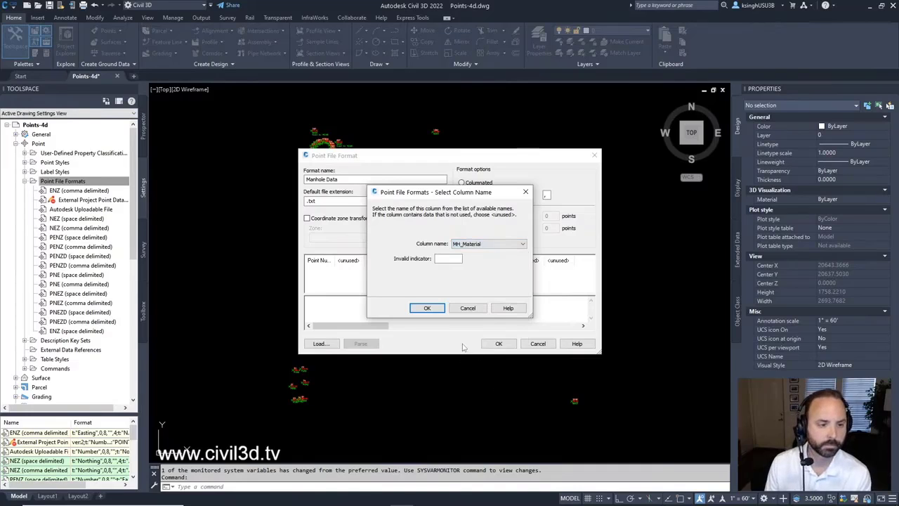
left_click(427, 308)
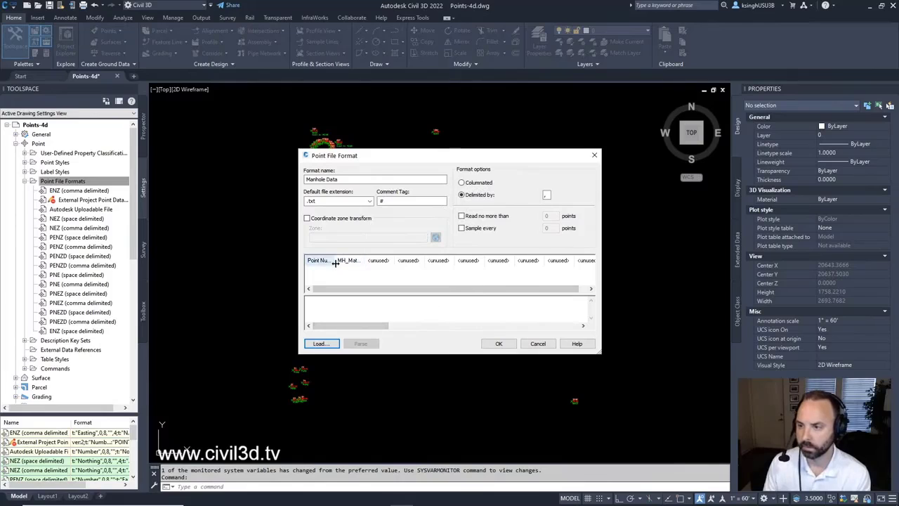
left_click_drag(333, 261, 398, 268)
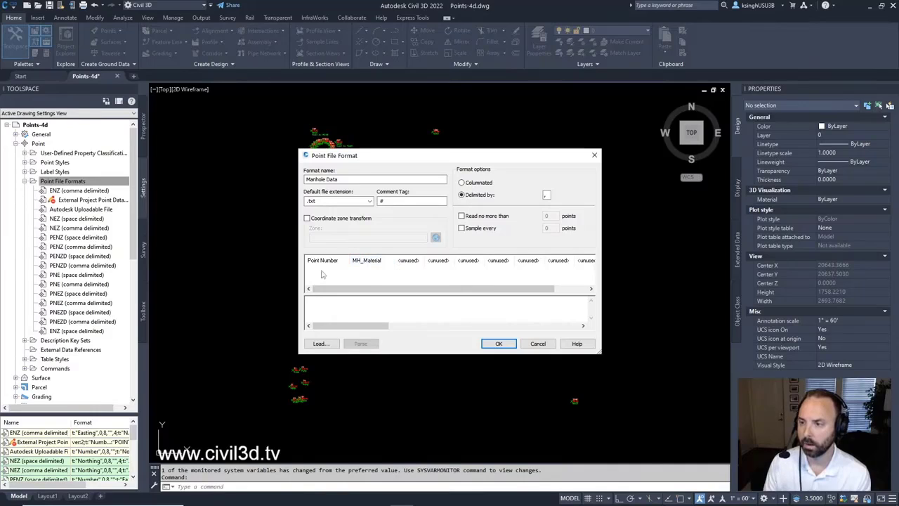
Step: Assign MH_Pipe In Invert, MH_Pipe In Diameter and MH_Pipe In Material to columns three to five
left_click(411, 263)
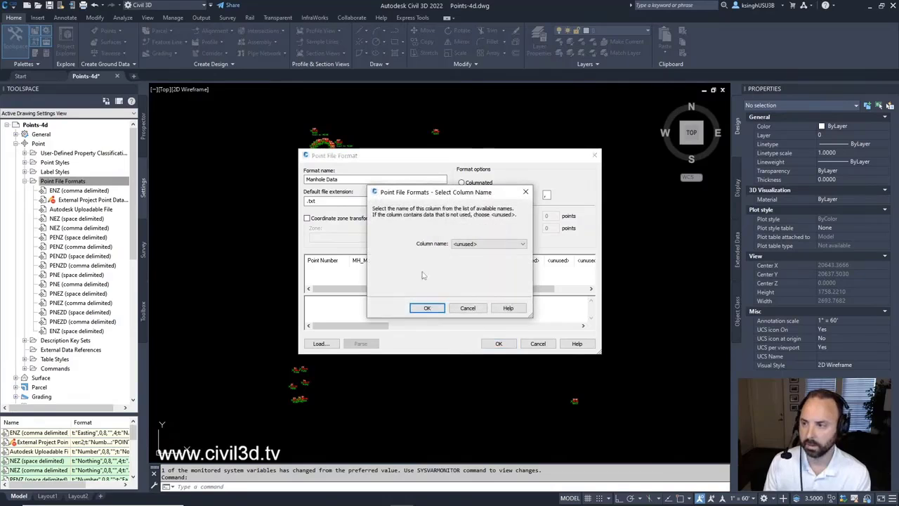
left_click(523, 244)
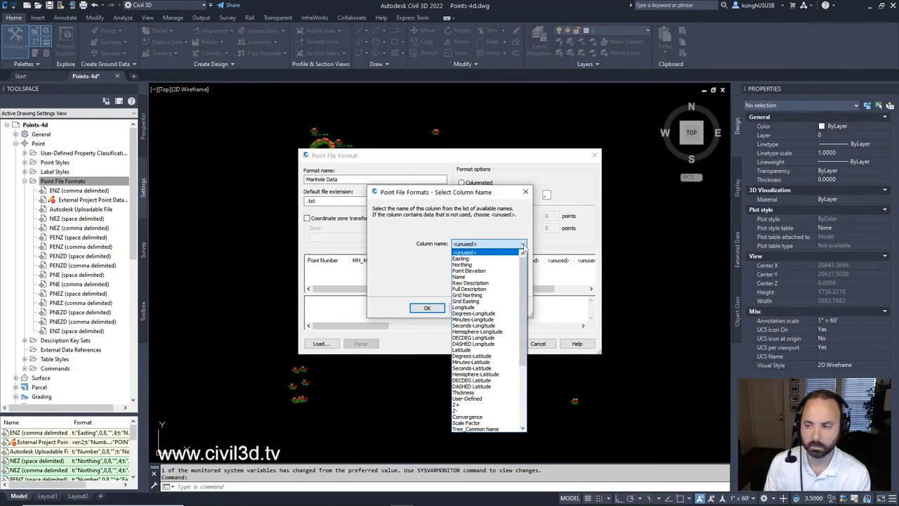
left_click_drag(520, 281, 521, 357)
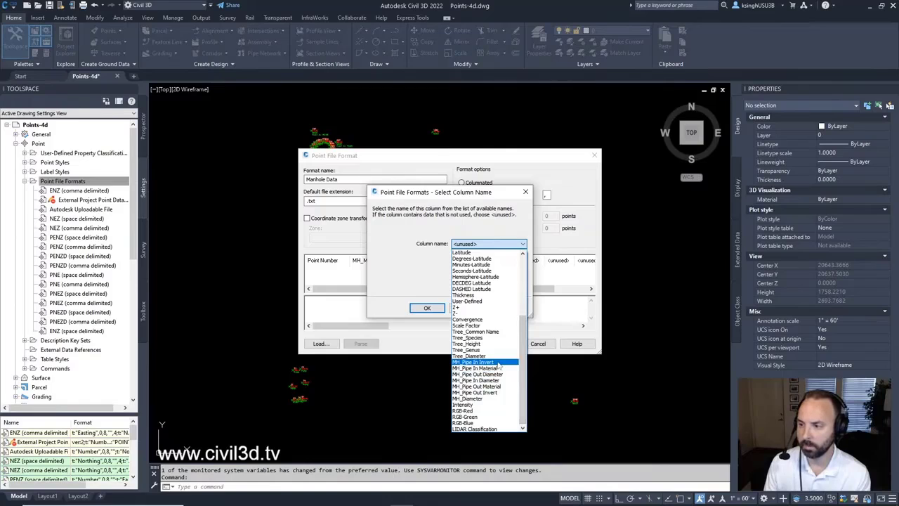
left_click(497, 363)
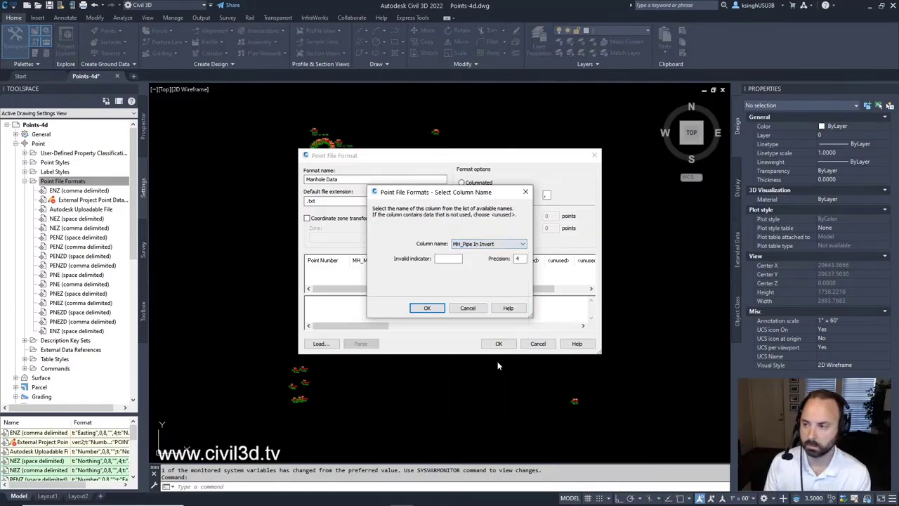
left_click(428, 308)
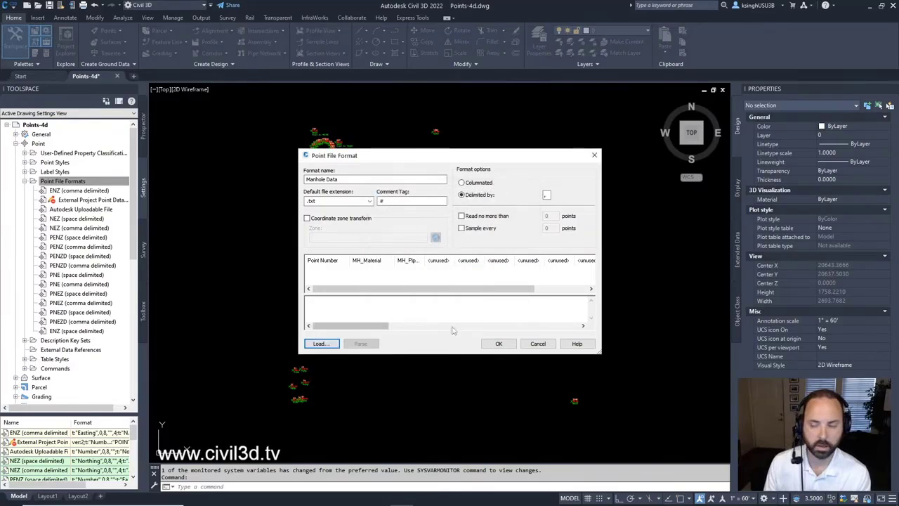
left_click(439, 261)
left_click(523, 244)
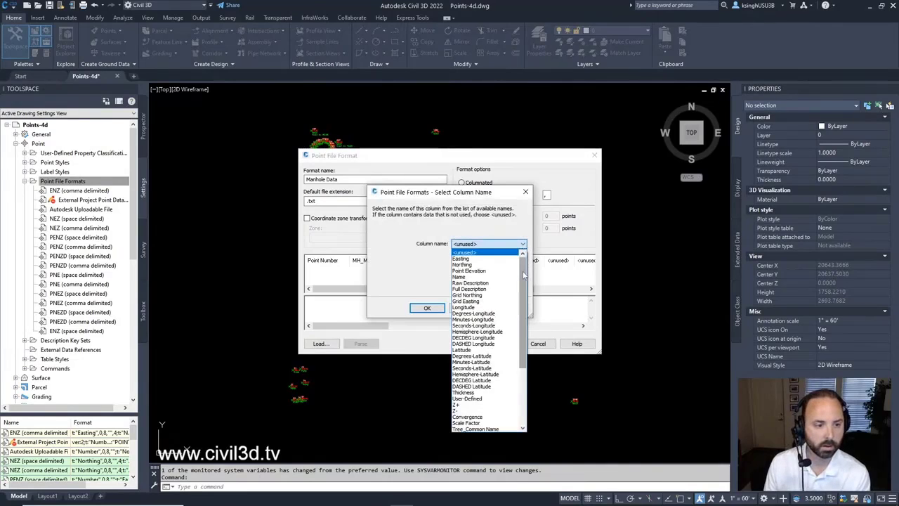
left_click_drag(523, 275, 523, 328)
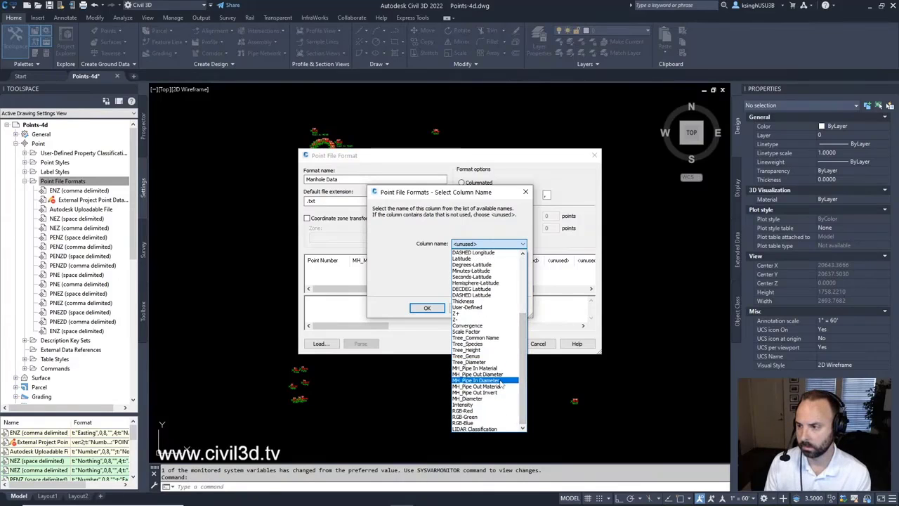
left_click(500, 380)
left_click(428, 308)
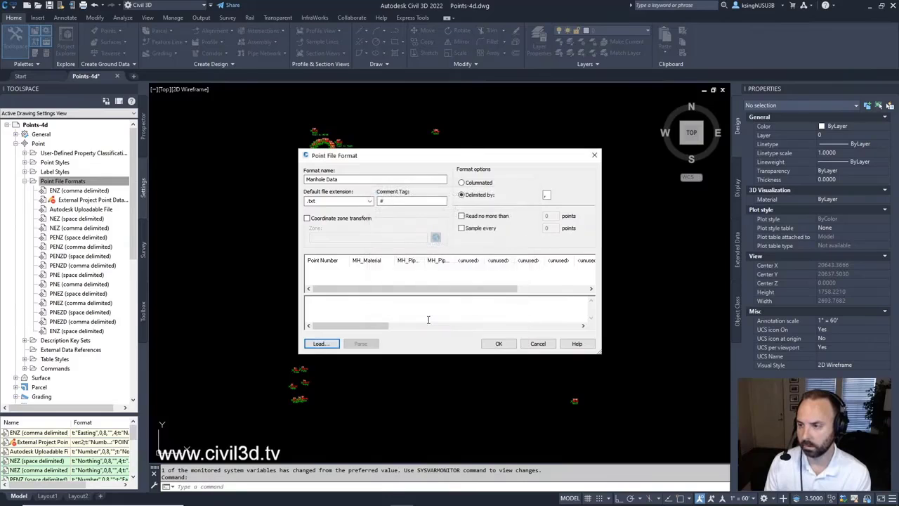
left_click(474, 263)
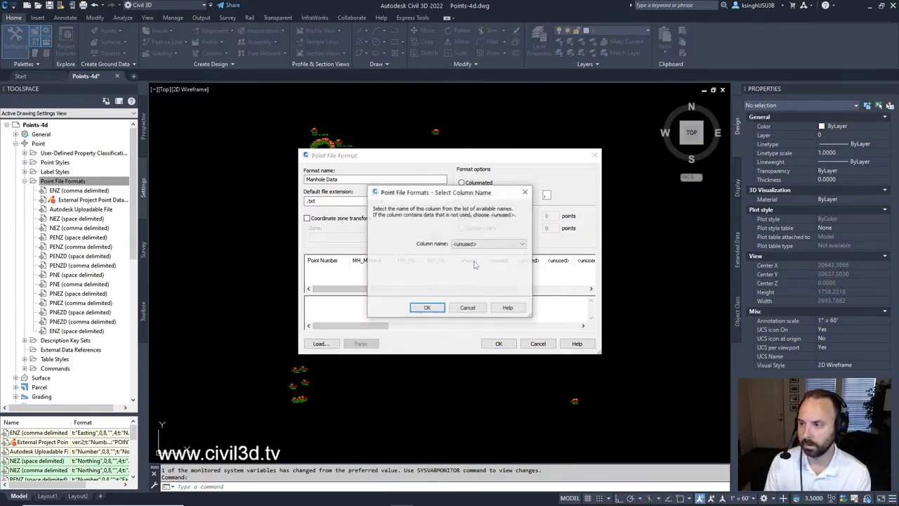
left_click(523, 244)
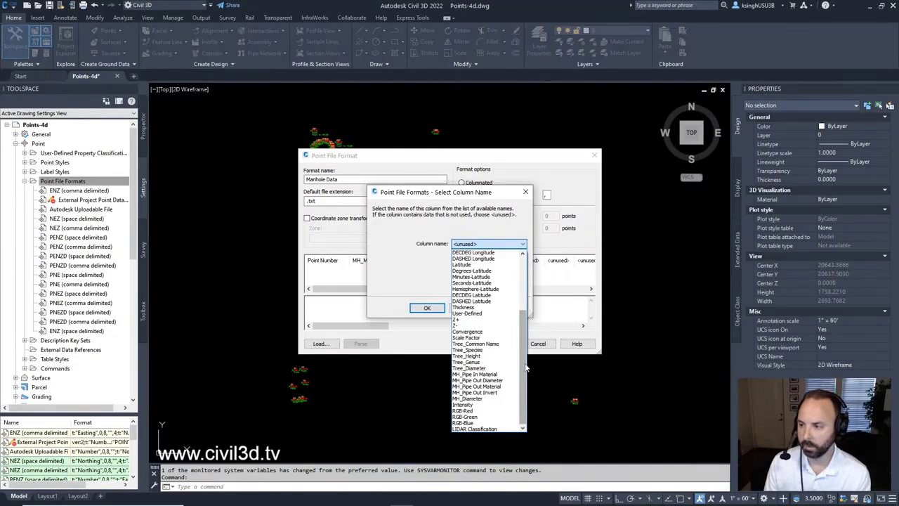
left_click(484, 374)
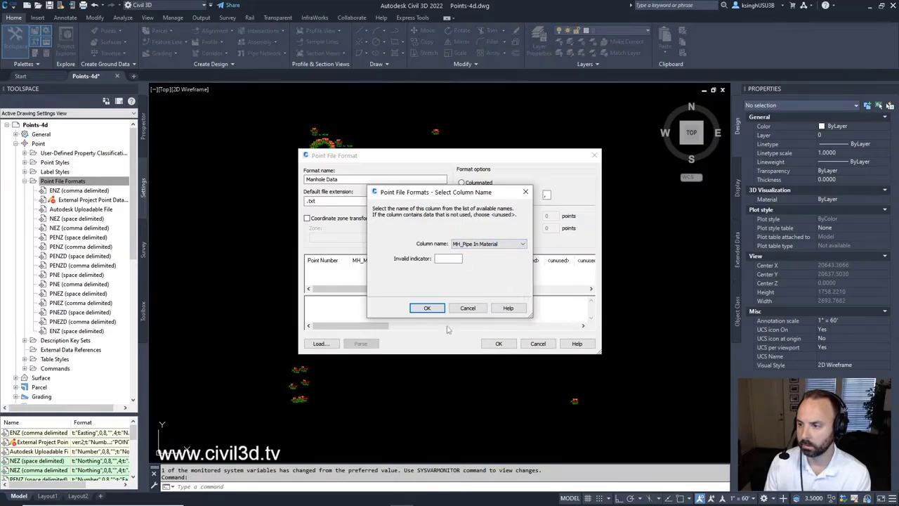
left_click(426, 308)
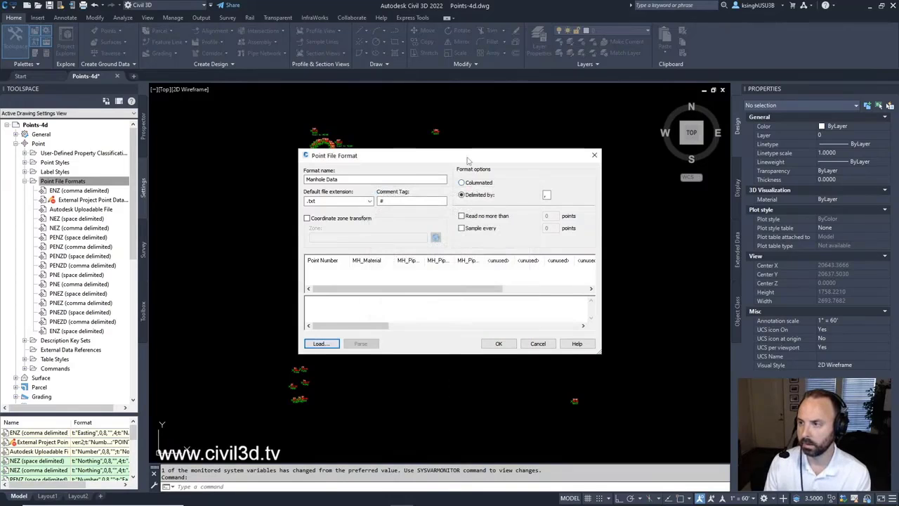
Step: Enlarge the format window and set the sixth column to MH_Pipe Out Invert
mouse_move(468, 161)
left_mouse_down()
mouse_move(368, 132)
mouse_move(271, 136)
left_mouse_up()
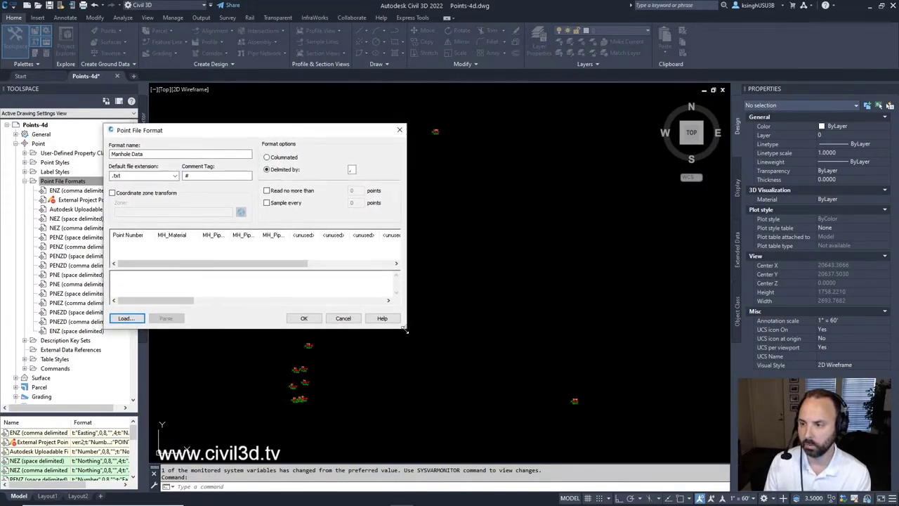
left_click_drag(406, 329, 723, 453)
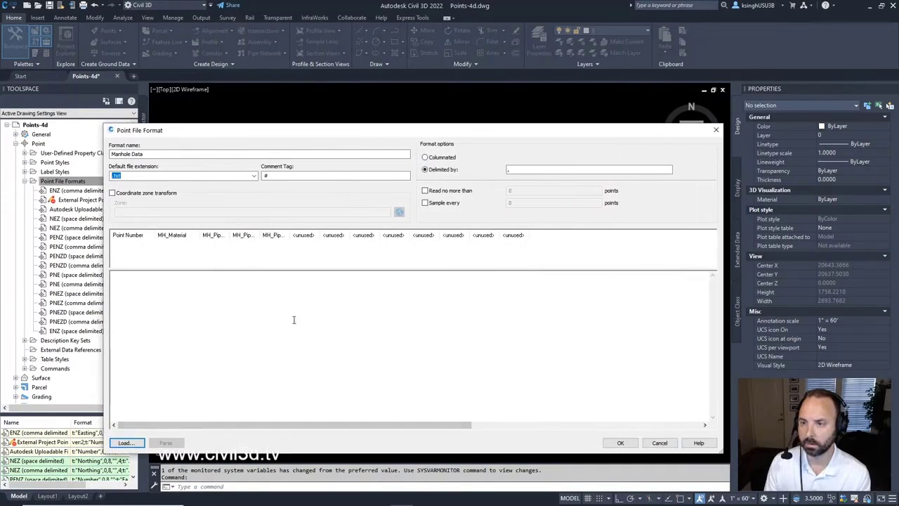
left_click_drag(232, 238, 387, 245)
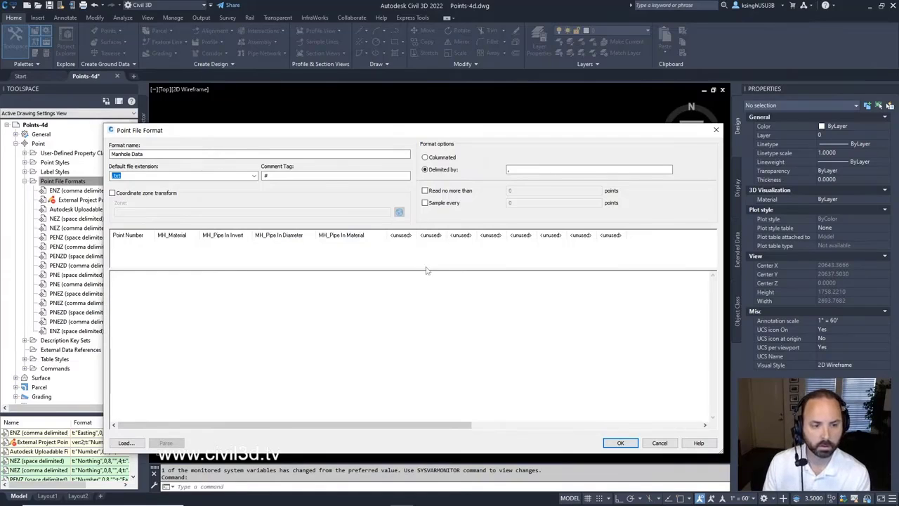
left_click(401, 236)
left_click(498, 245)
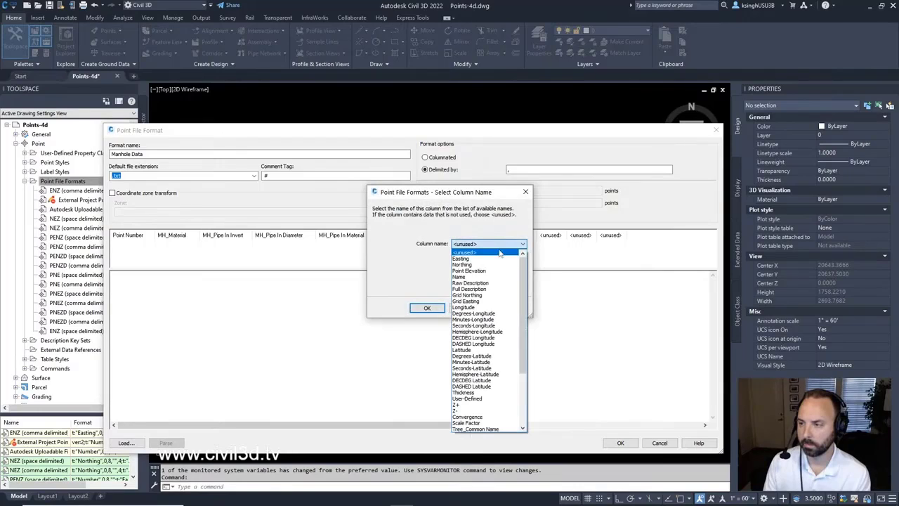
left_click_drag(525, 286, 525, 341)
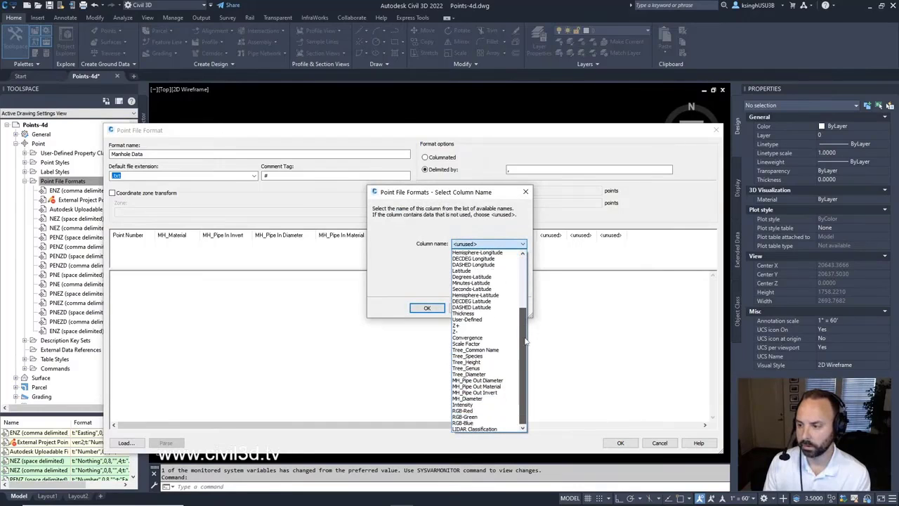
left_click(489, 392)
left_click(430, 308)
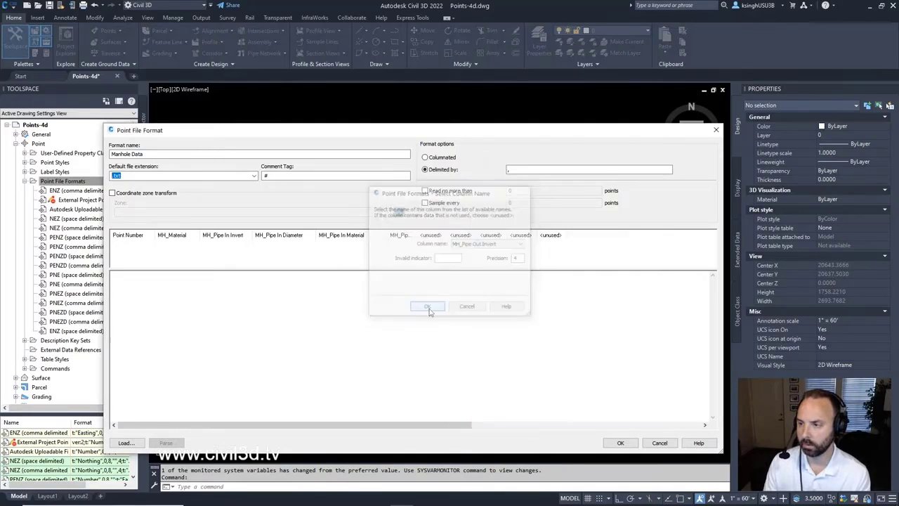
left_click_drag(419, 236, 449, 244)
Step: Set the seventh column to MH_Pipe Out Diameter and widen its header
left_click(466, 237)
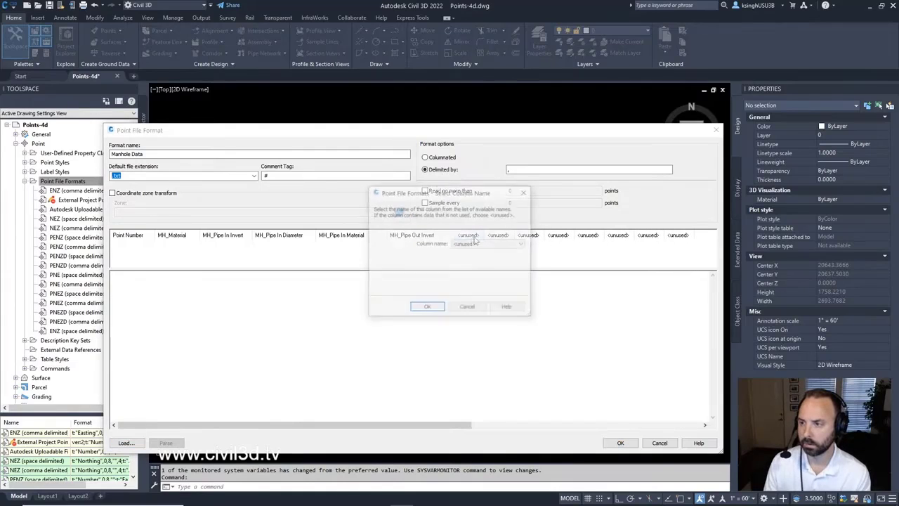
left_click(521, 244)
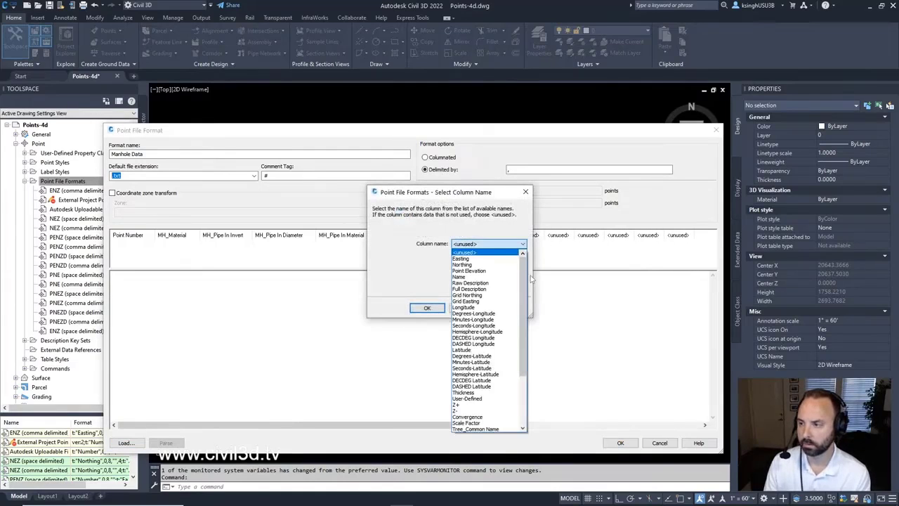
scroll(526, 281, "down", 4)
left_click(500, 387)
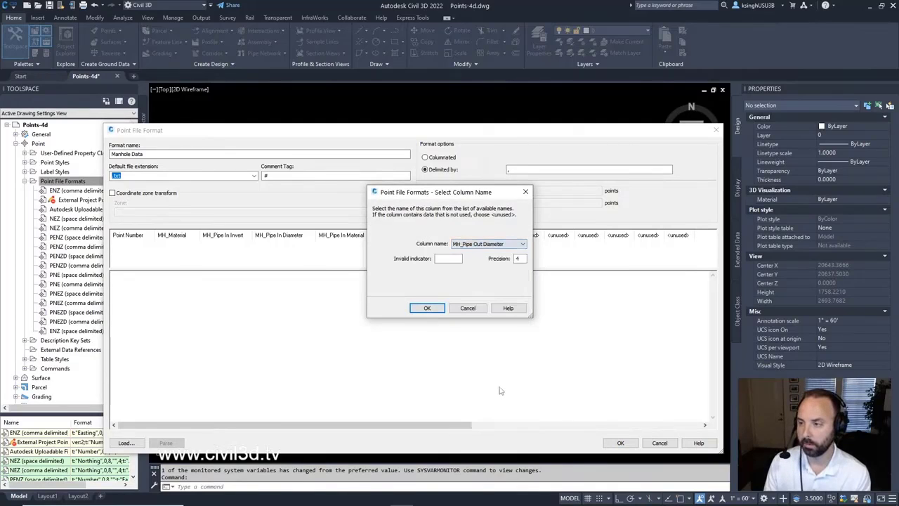
left_click(433, 309)
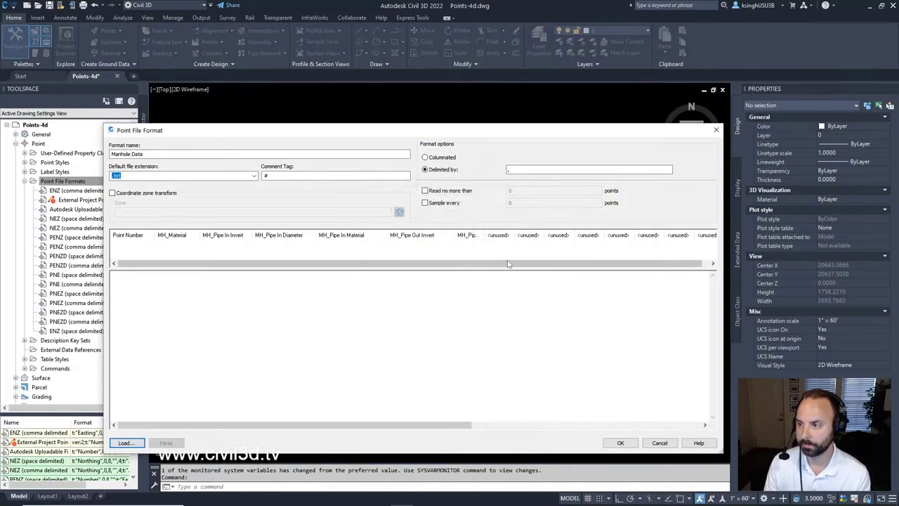
left_click_drag(484, 236, 525, 246)
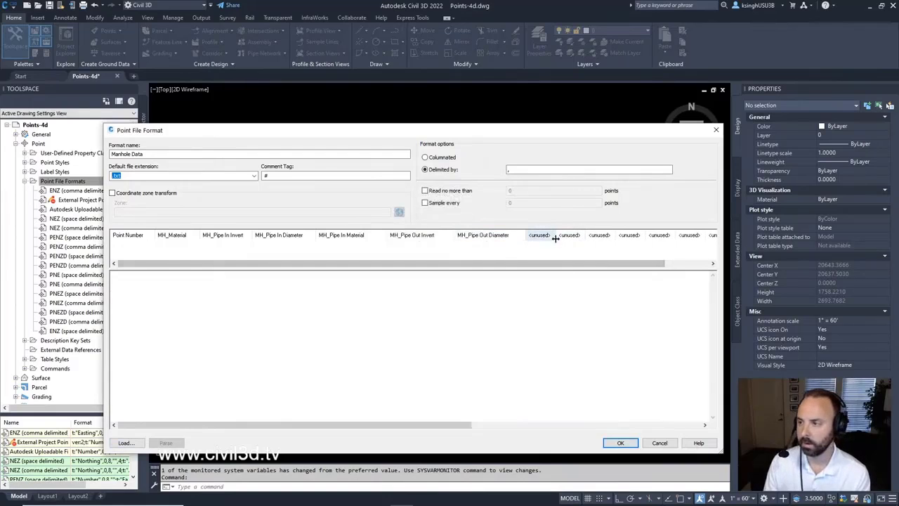
Step: Choose MH_Pipe Out Material as the eighth column's name
left_click(544, 238)
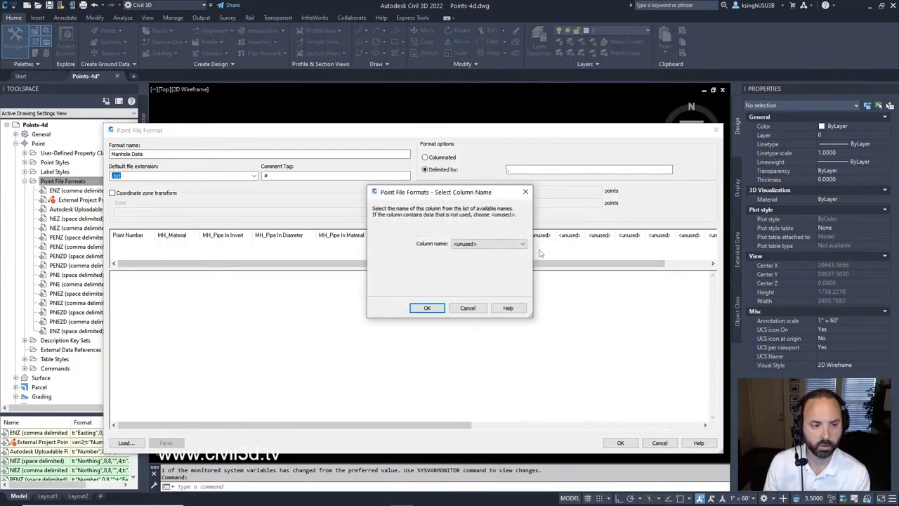
left_click(523, 244)
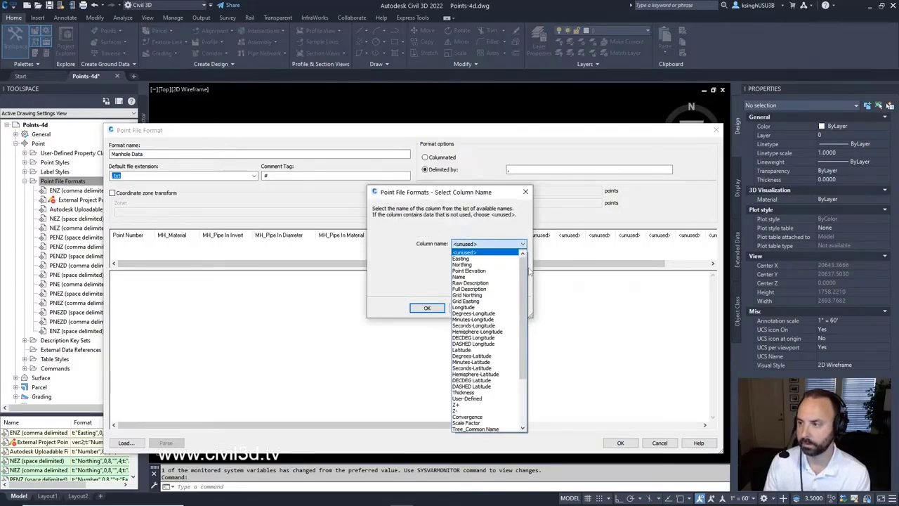
scroll(530, 342, "down", 4)
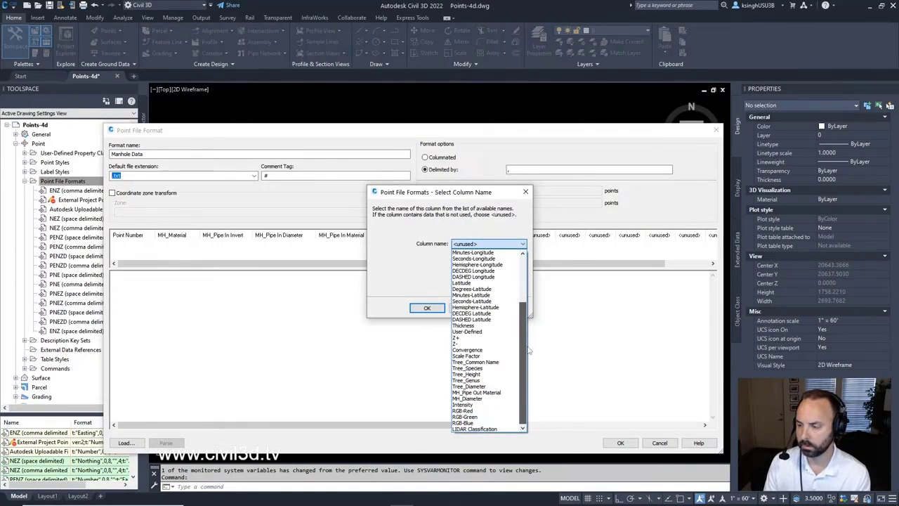
left_click(500, 392)
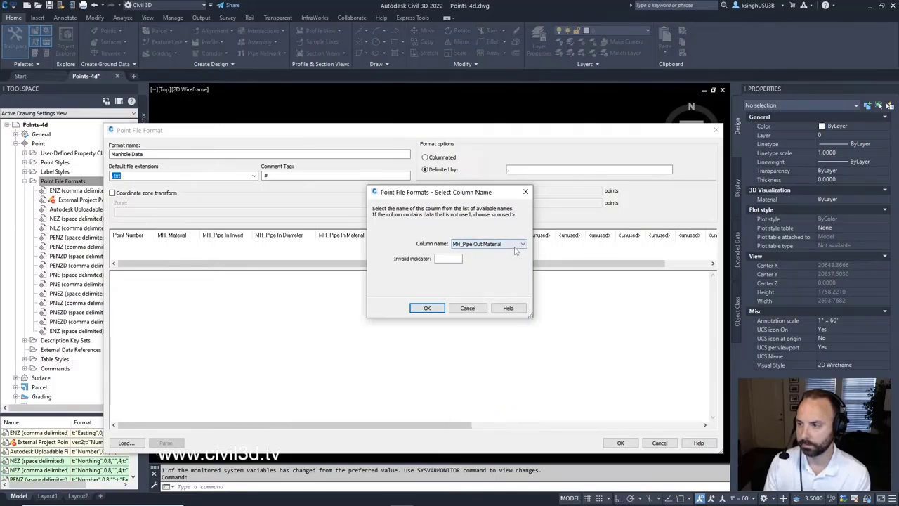
left_click(523, 245)
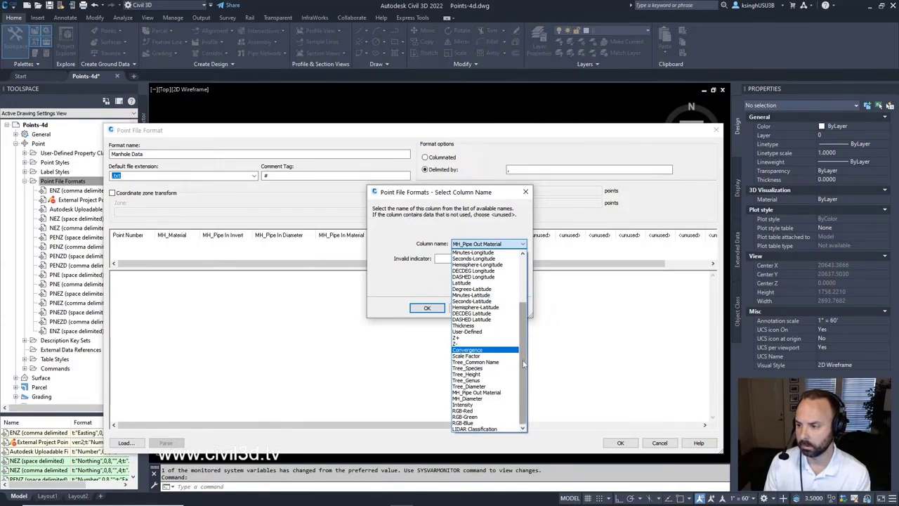
left_click(501, 397)
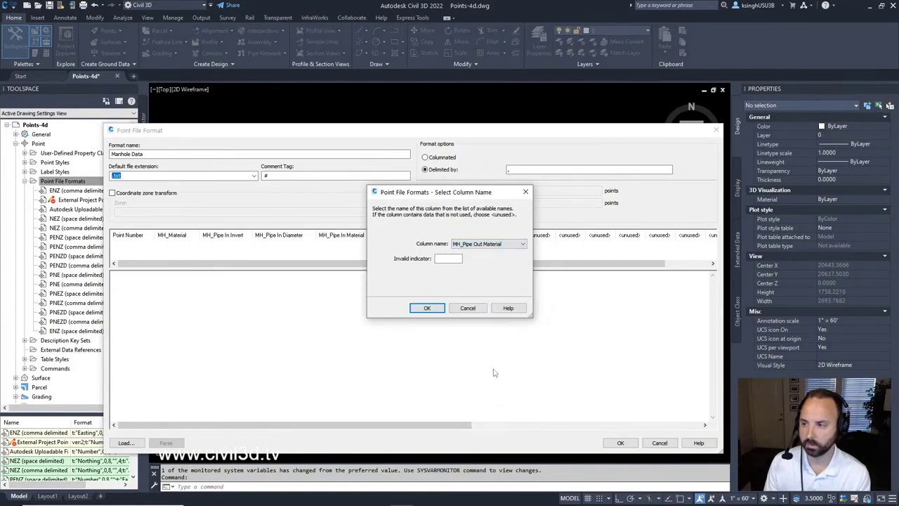
left_click(523, 245)
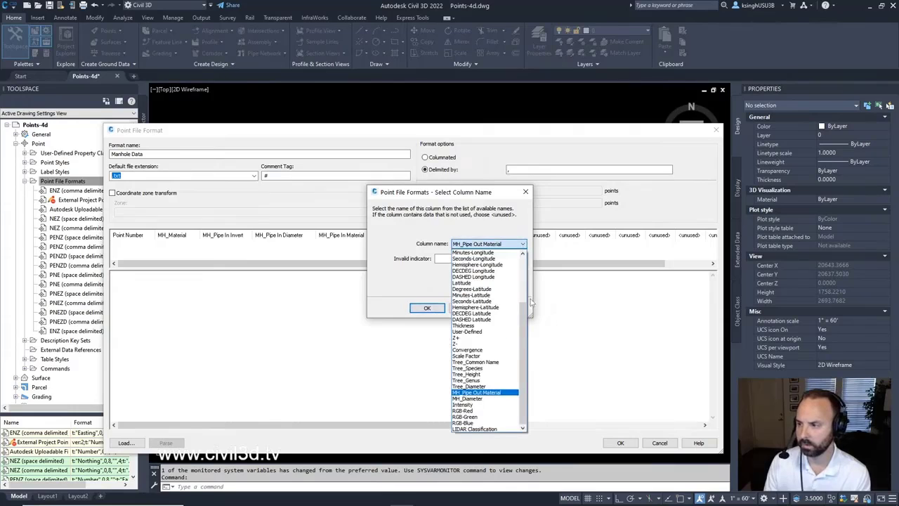
left_click(493, 393)
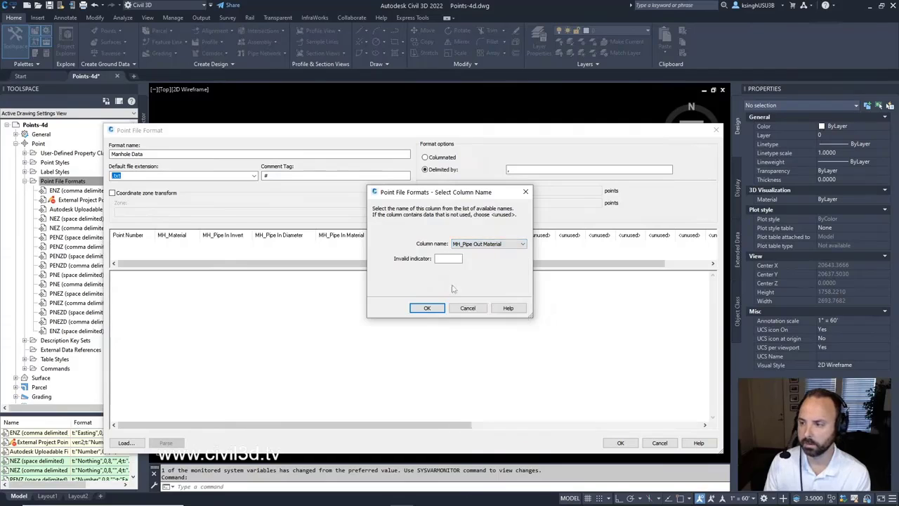
Step: Confirm MH_Pipe Out Material and add an MH_Diameter column
left_click(427, 308)
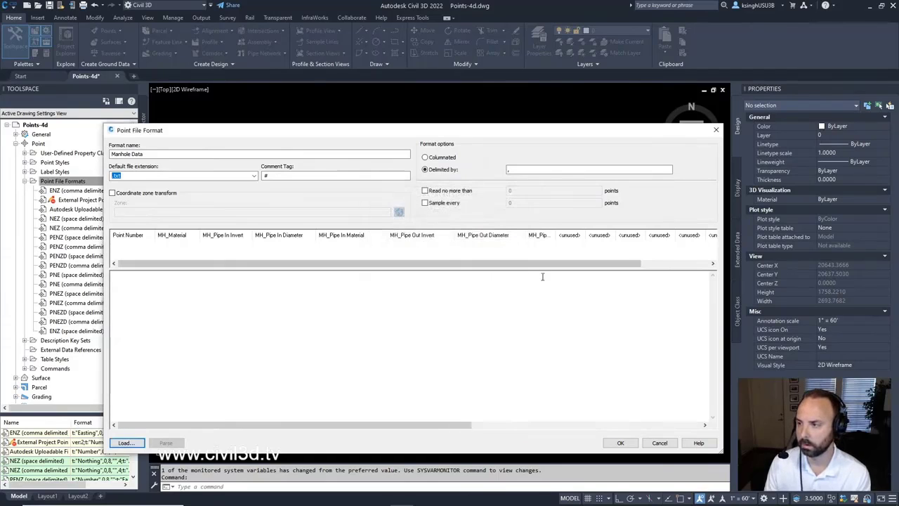
left_click_drag(556, 239, 600, 247)
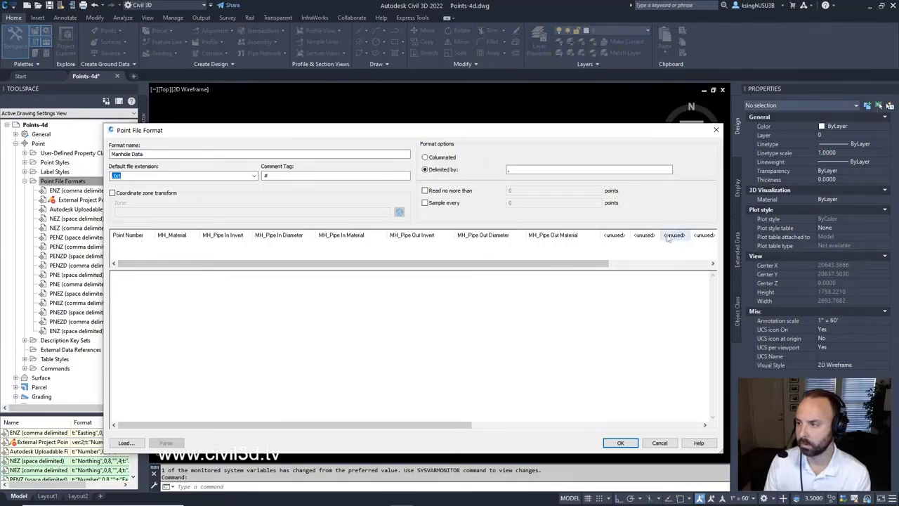
left_click(615, 236)
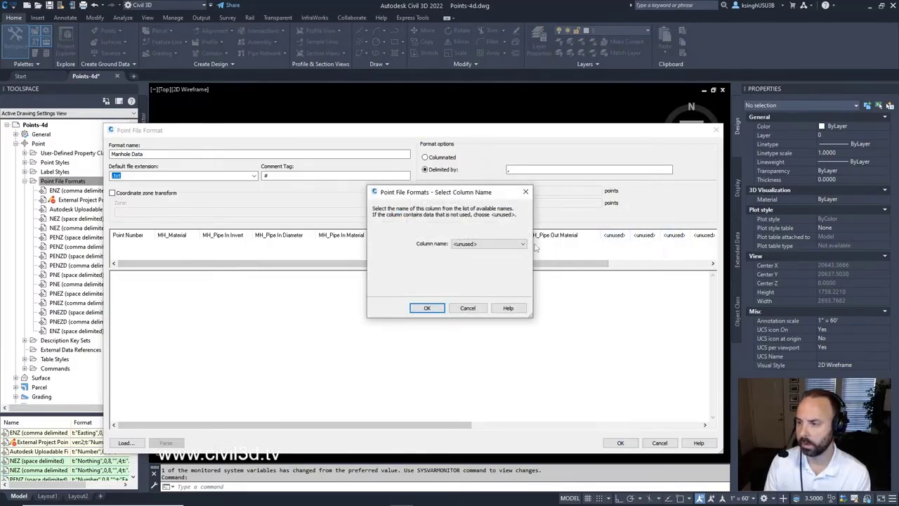
left_click(523, 244)
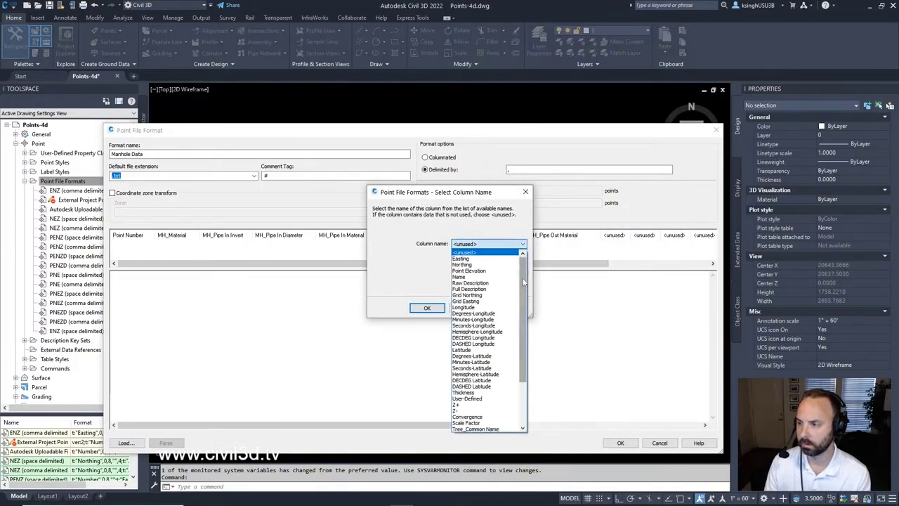
left_click_drag(523, 282, 520, 349)
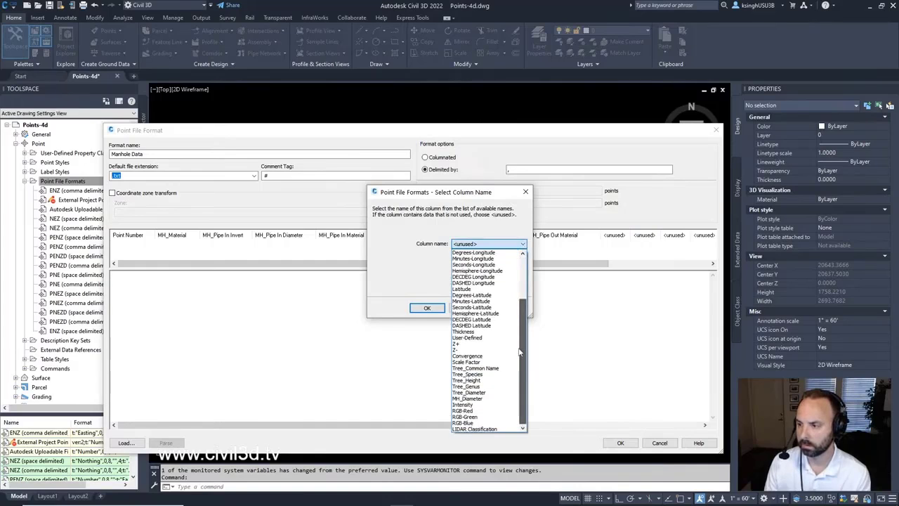
left_click(486, 398)
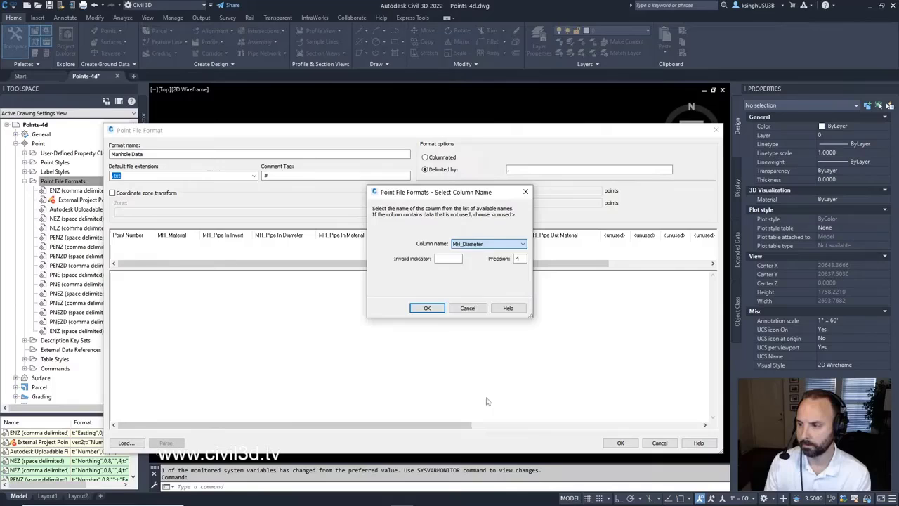
left_click(426, 308)
Step: Move MH_Diameter after MH_Material, restore MH_Pipe In Invert's position, and save the format
left_click(622, 235)
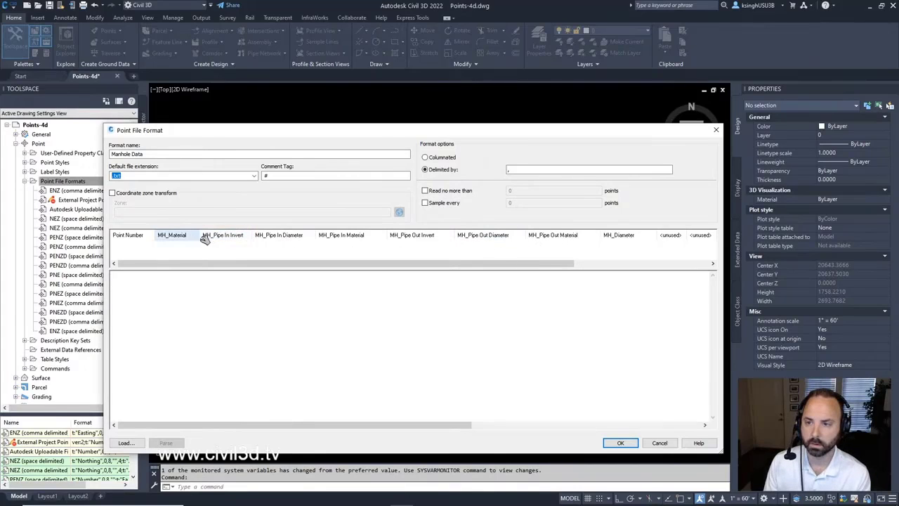
left_click_drag(204, 235, 206, 235)
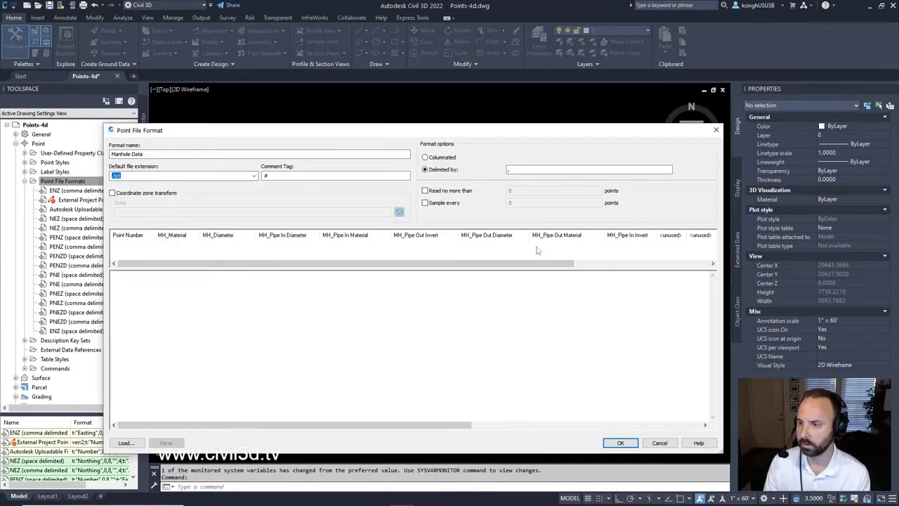
left_click_drag(170, 236, 326, 233)
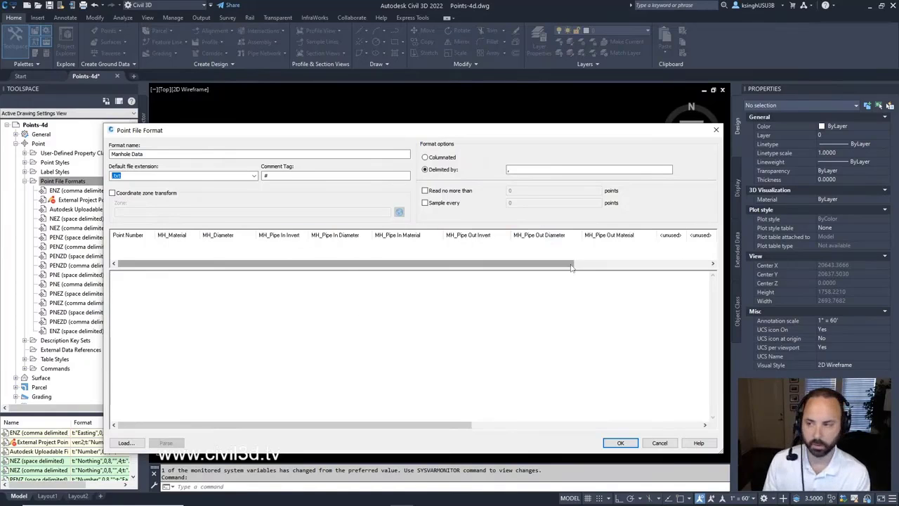
left_click(621, 443)
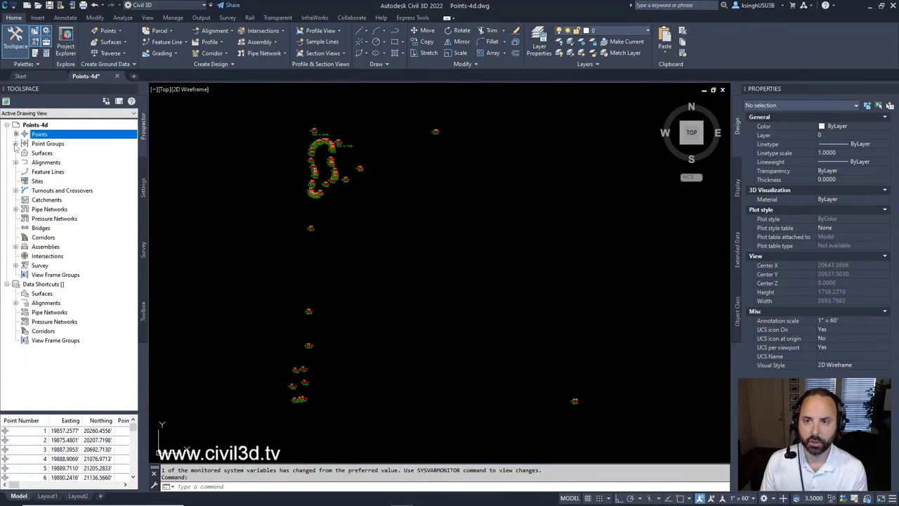
Step: List the nine Storm Manholes points and widen the MH_Diameter and MH_Pipe In Diameter columns
left_click(16, 143)
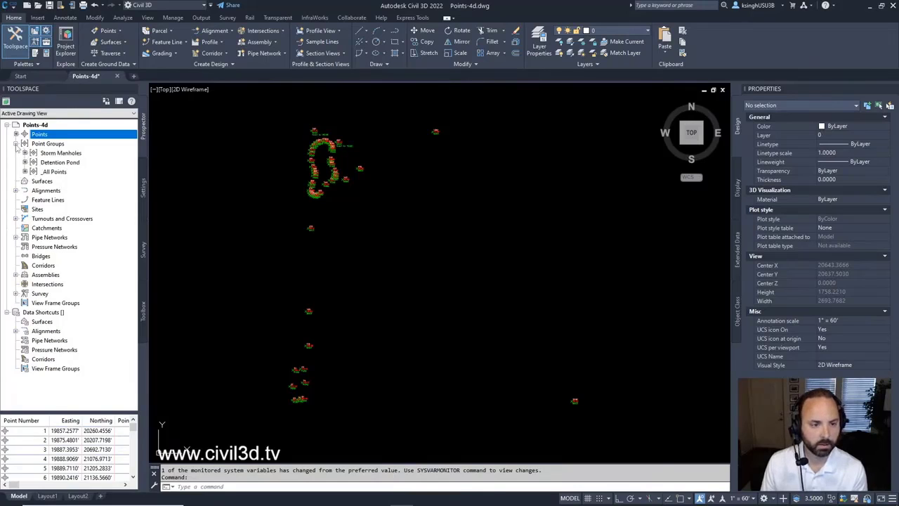
left_click(72, 154)
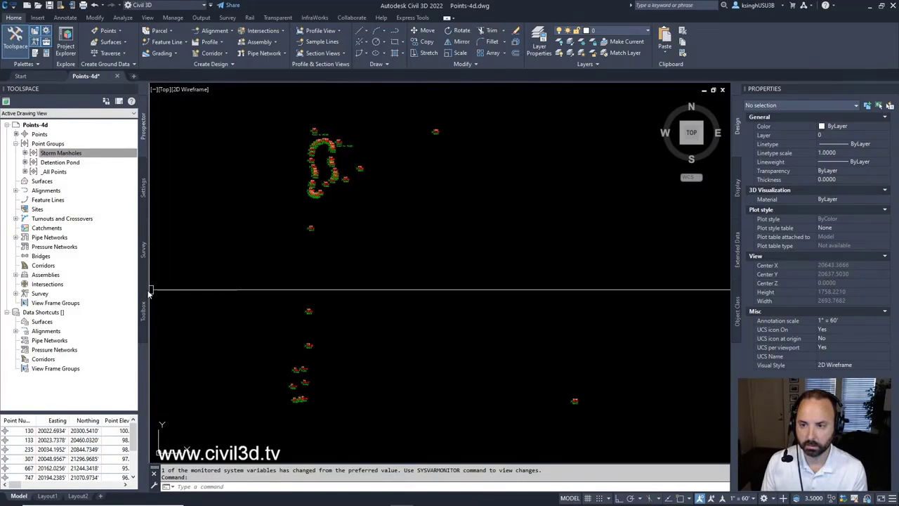
mouse_move(147, 290)
left_mouse_down()
mouse_move(232, 297)
mouse_move(344, 288)
left_mouse_up()
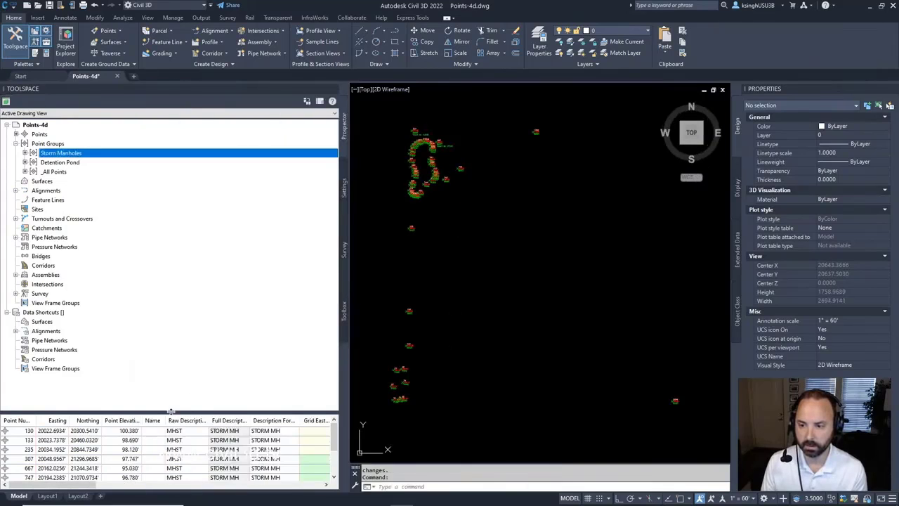
left_click_drag(171, 410, 181, 283)
mouse_move(39, 486)
left_mouse_down()
mouse_move(142, 486)
mouse_move(49, 486)
left_mouse_up()
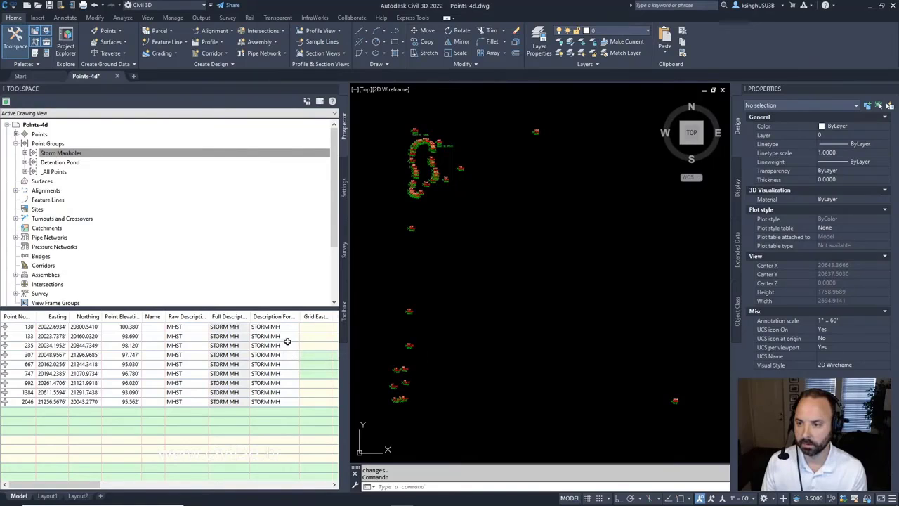
left_click_drag(94, 485, 294, 468)
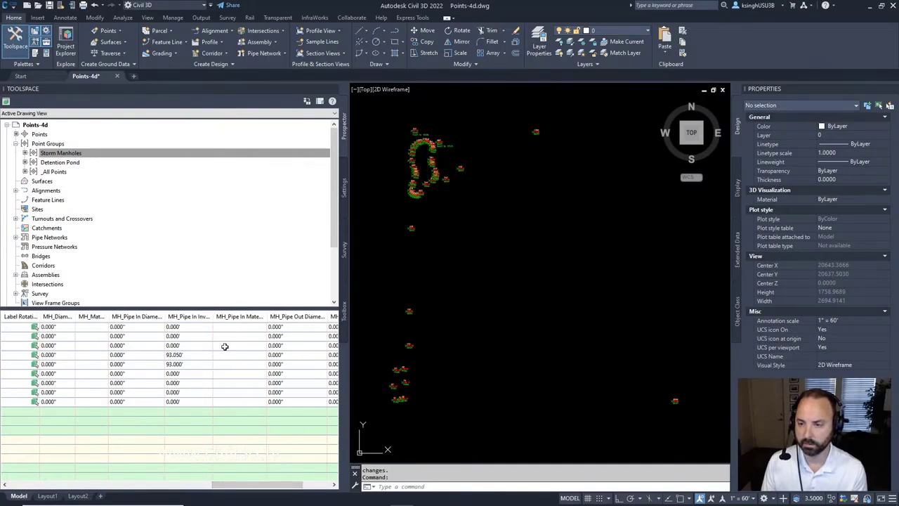
left_click_drag(75, 316, 160, 316)
left_click_drag(217, 316, 300, 316)
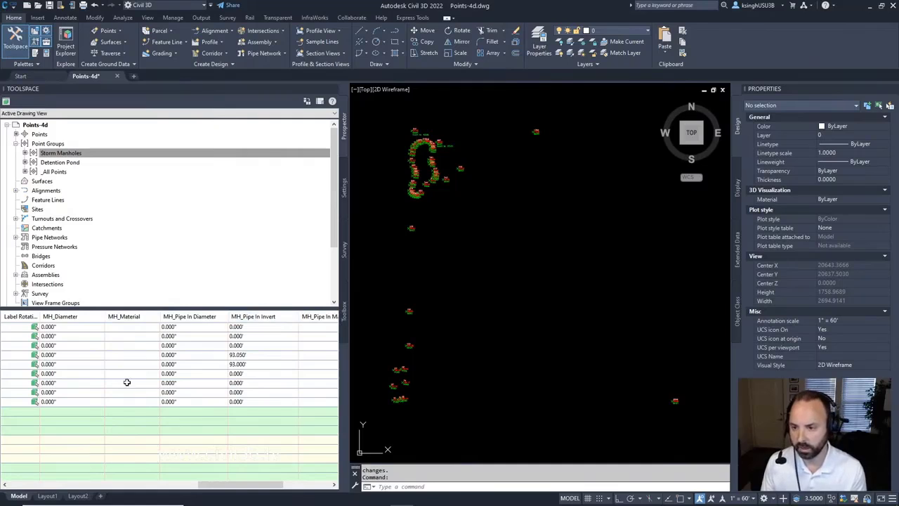
scroll(209, 415, "right", 3)
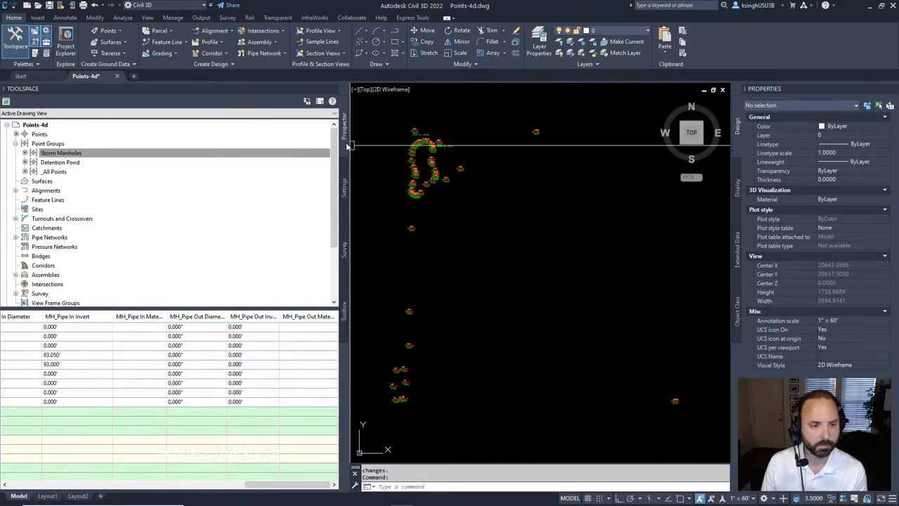
Step: From the Points collection in Prospector, open Create Points and its Import Points options
left_click(40, 135)
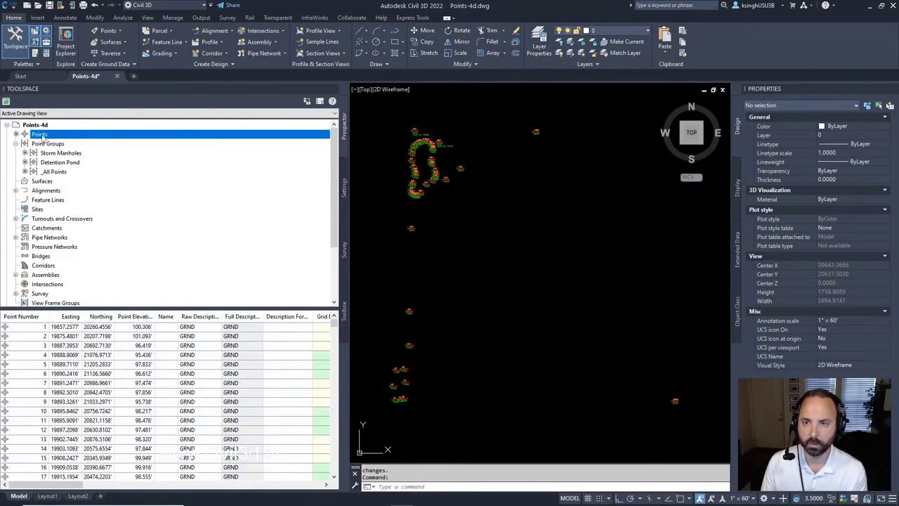
right_click(43, 138)
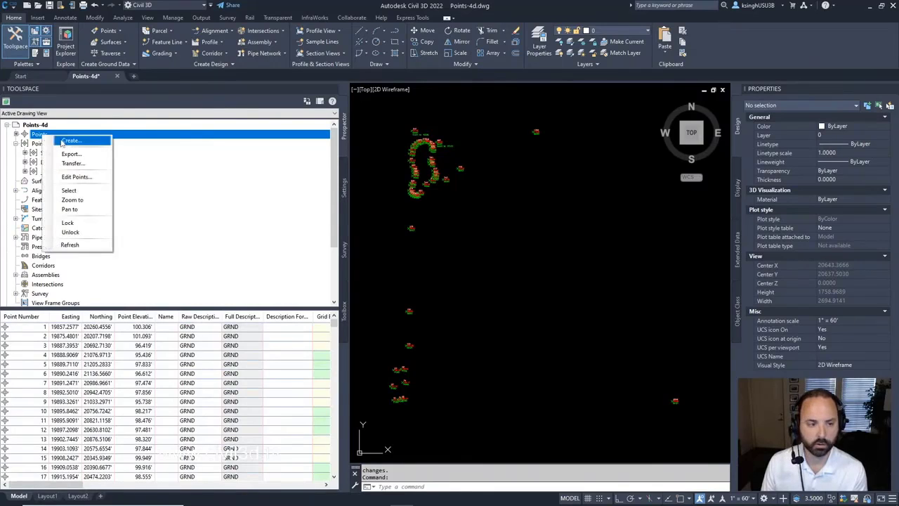
left_click(70, 142)
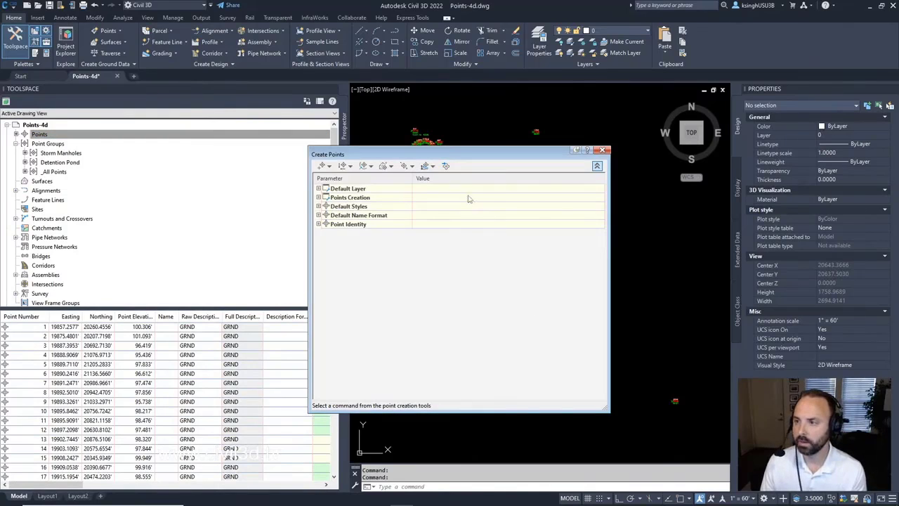
left_click(445, 166)
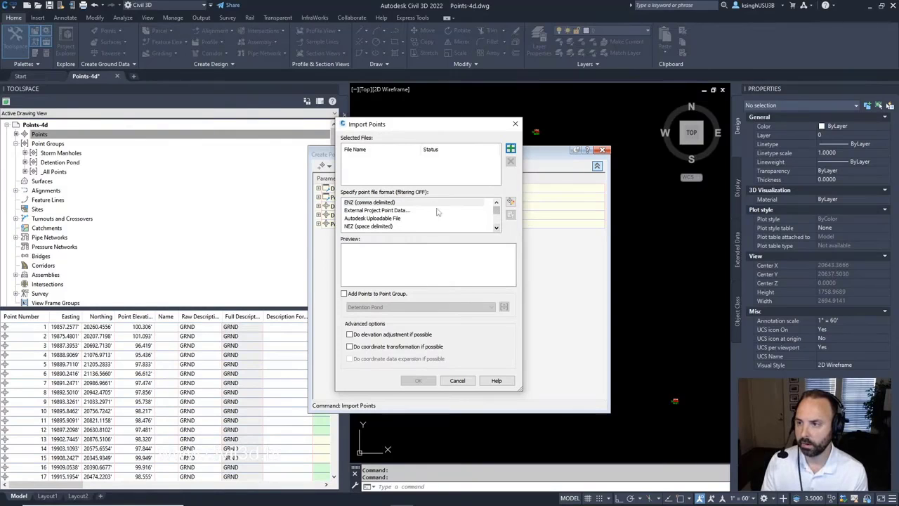
Step: Select Manhole Data as the point file format for the import
left_click(496, 228)
left_click(496, 227)
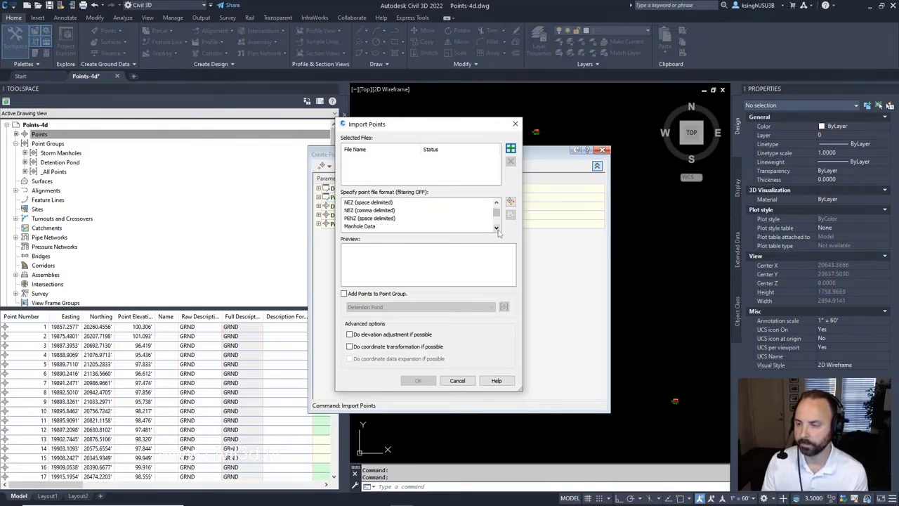
left_click(496, 228)
left_click(496, 228)
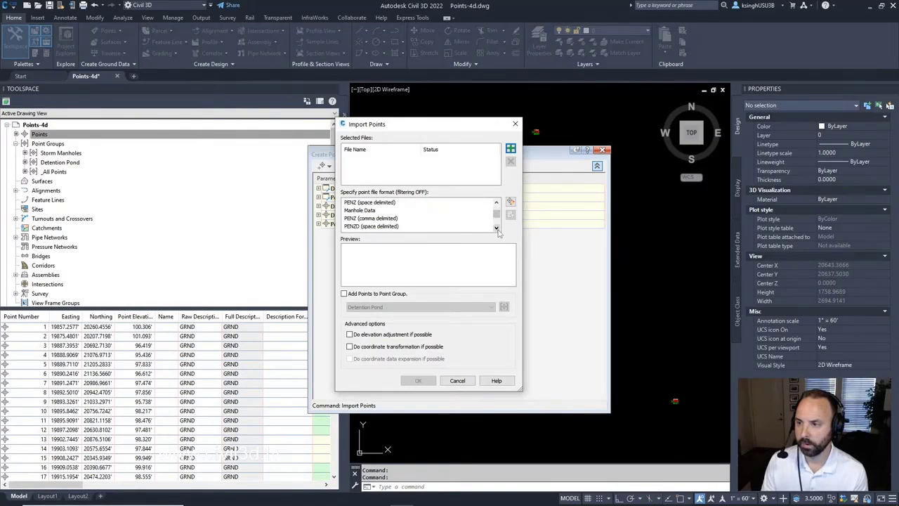
left_click(367, 210)
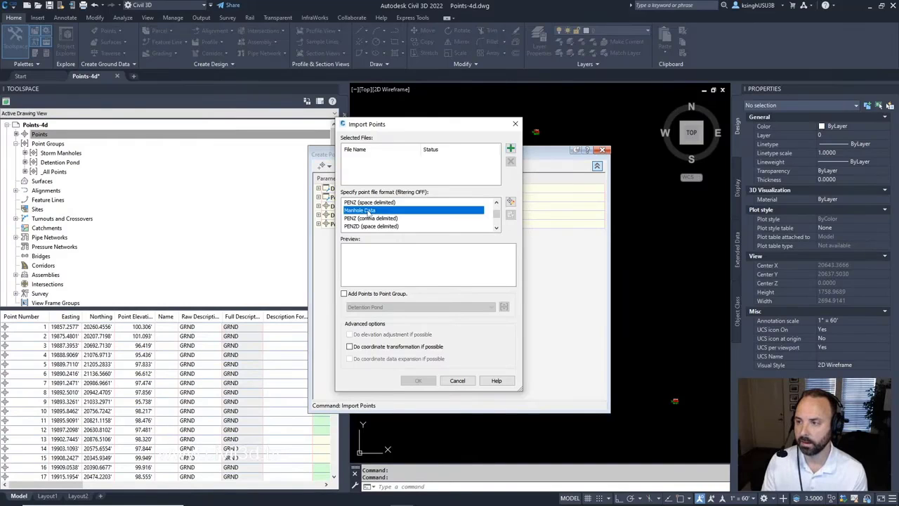
left_click(511, 149)
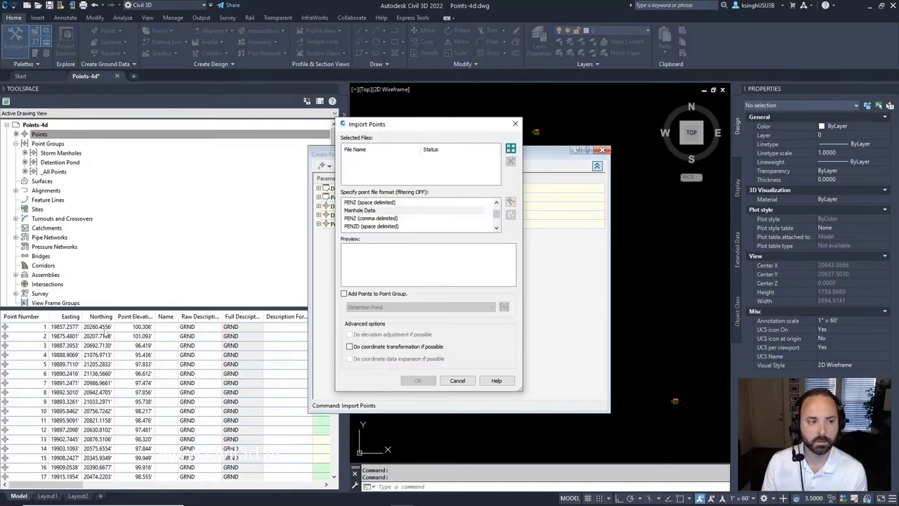
Step: Add manhole_data.txt from My Civil Tutorials, enlarge the dialog to preview its columns, and import
left_click(540, 166)
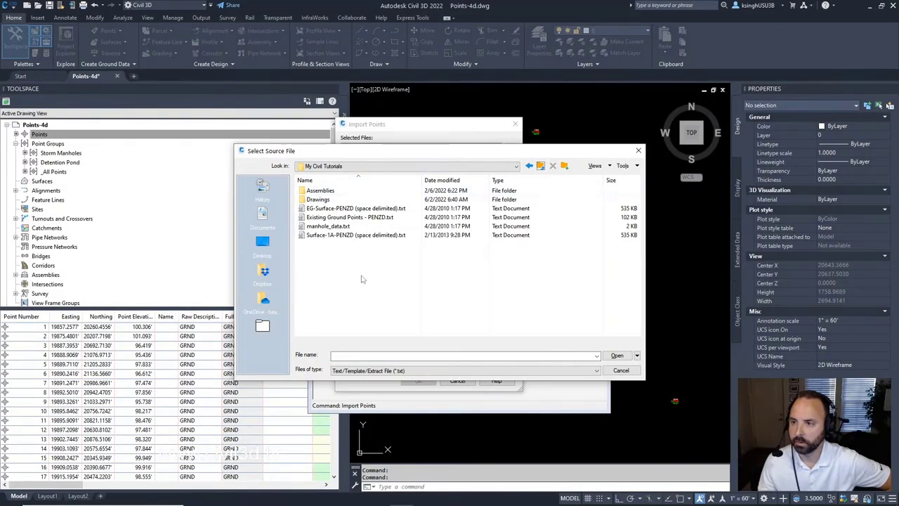
left_click(340, 229)
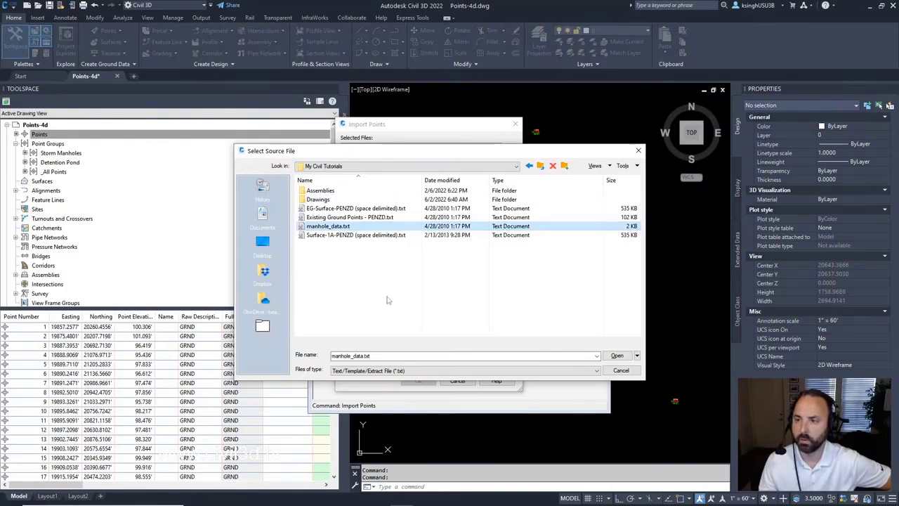
left_click(617, 355)
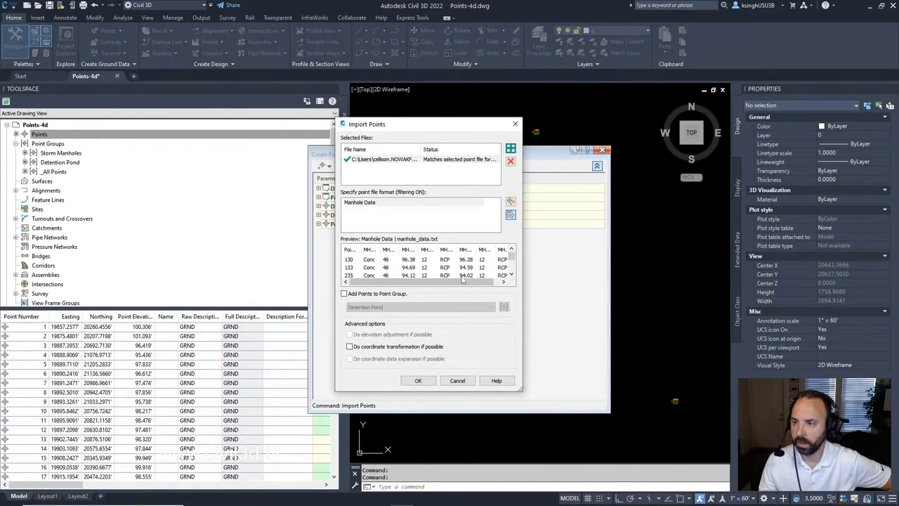
left_click_drag(458, 124, 343, 46)
left_click_drag(406, 310, 594, 457)
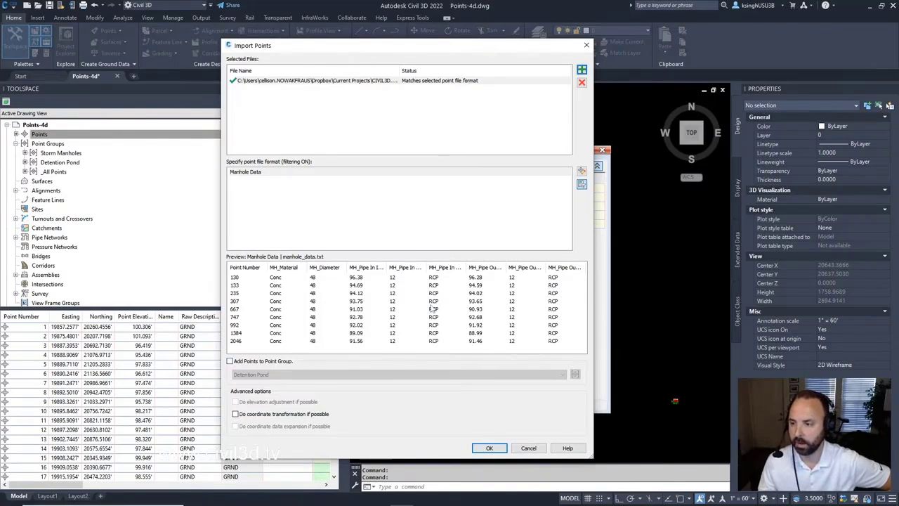
left_click(491, 449)
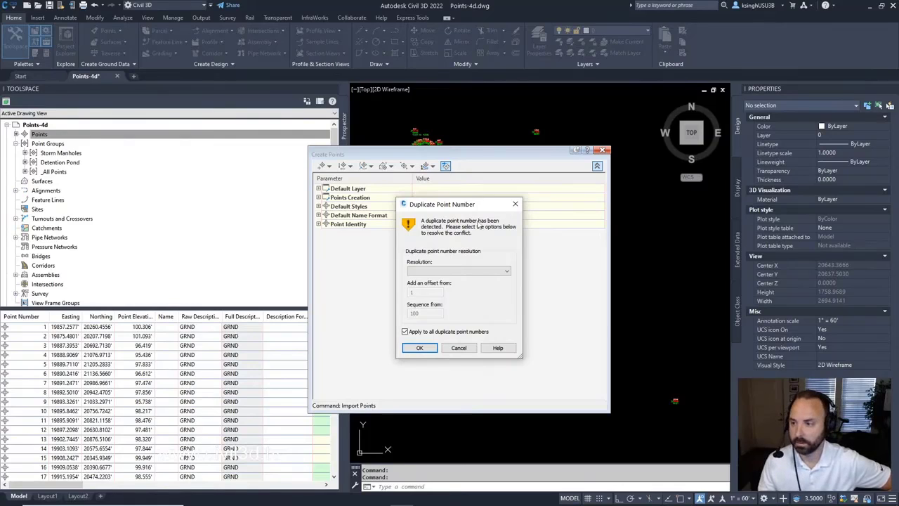
Step: Resolve the duplicate point numbers with Merge, then close the Create Points window
left_click(507, 273)
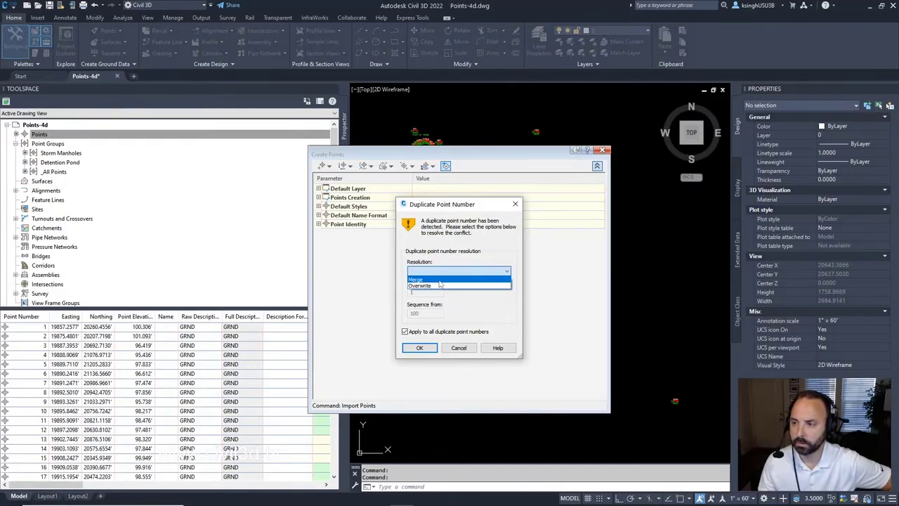
left_click(440, 280)
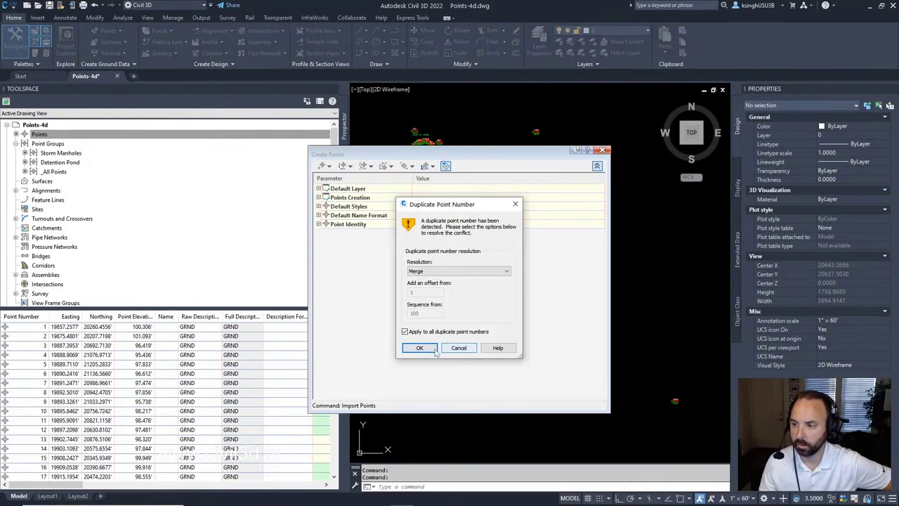
left_click(419, 347)
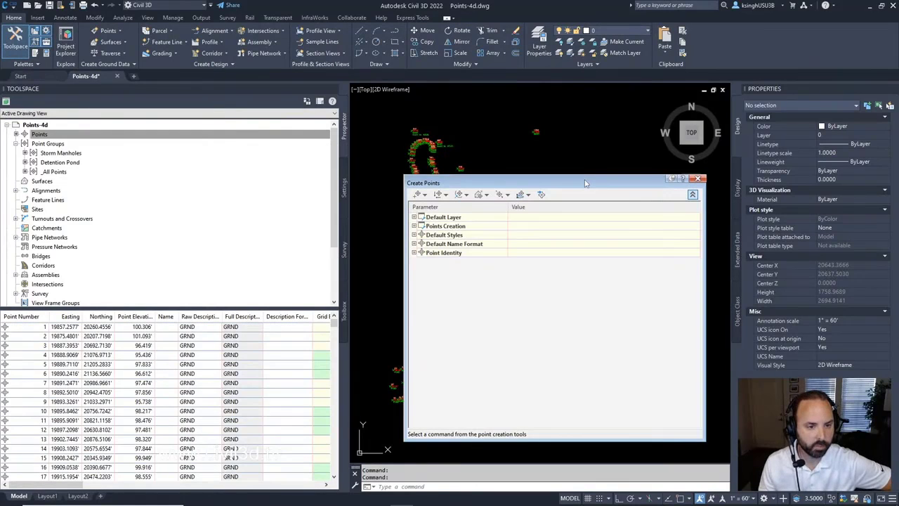
left_click(697, 180)
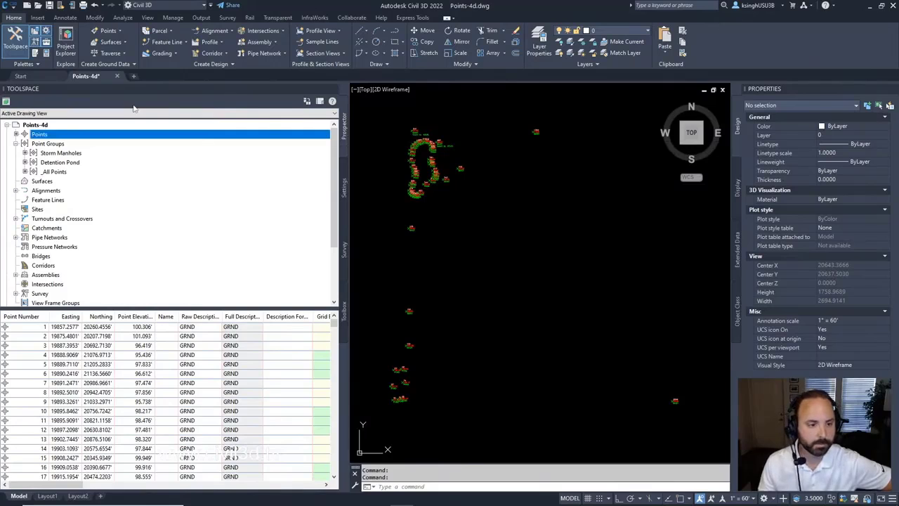
Step: List the Storm Manholes group and widen the MH_Material, MH_Diameter, Pipe In Material and Invert columns
left_click(71, 154)
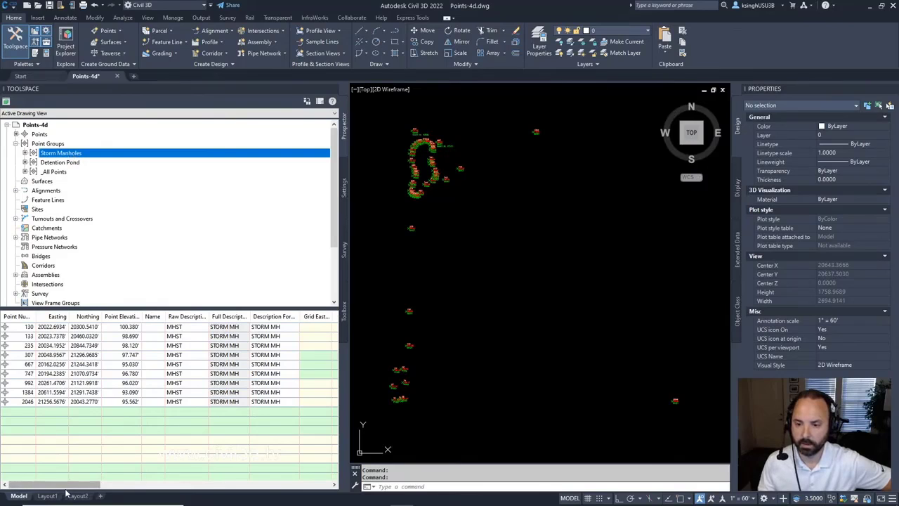
left_click_drag(68, 483, 261, 492)
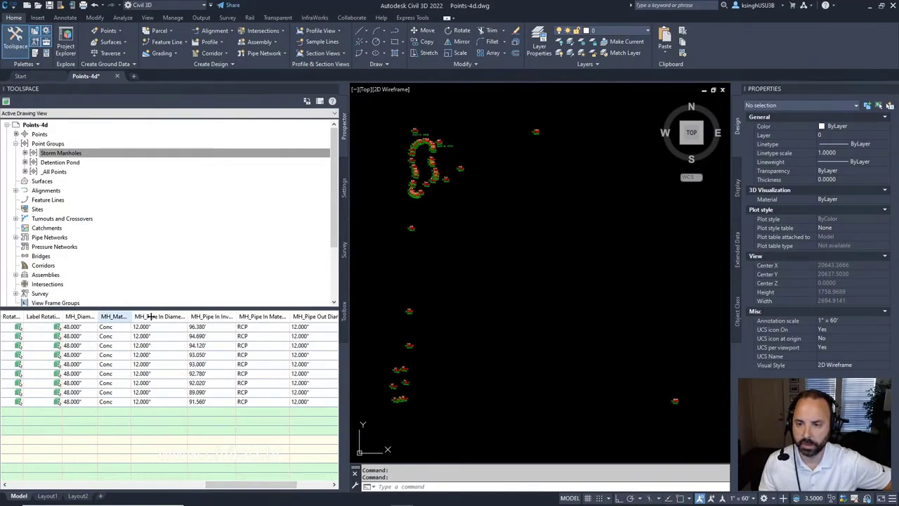
left_click_drag(131, 316, 174, 316)
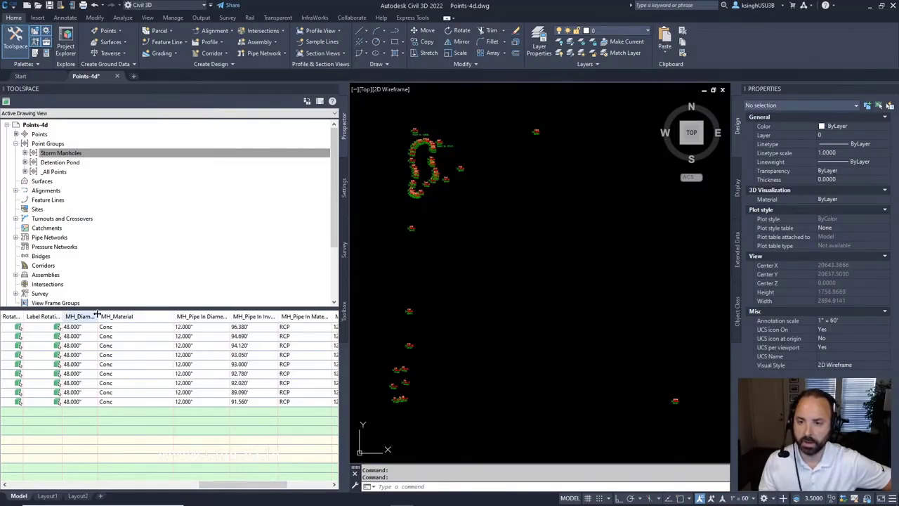
left_click_drag(97, 316, 127, 316)
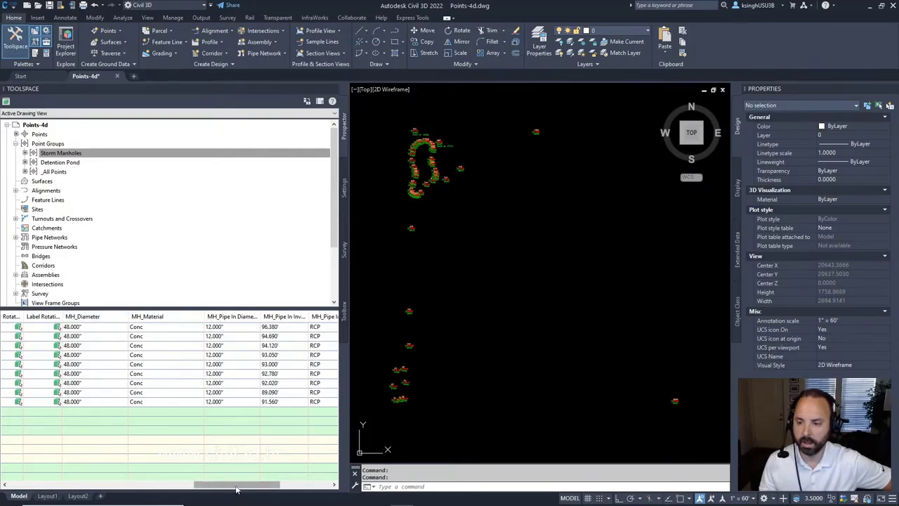
left_click_drag(237, 486, 281, 484)
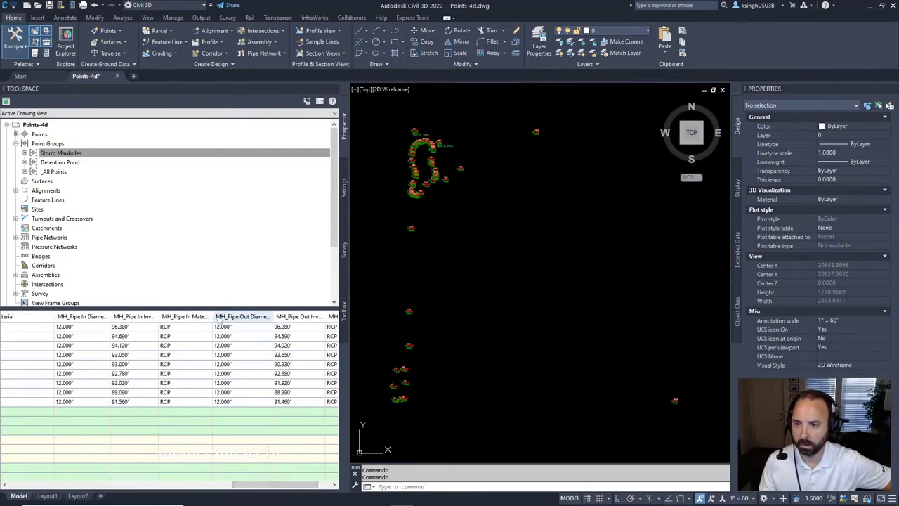
left_click_drag(213, 316, 230, 311)
left_click_drag(160, 316, 185, 316)
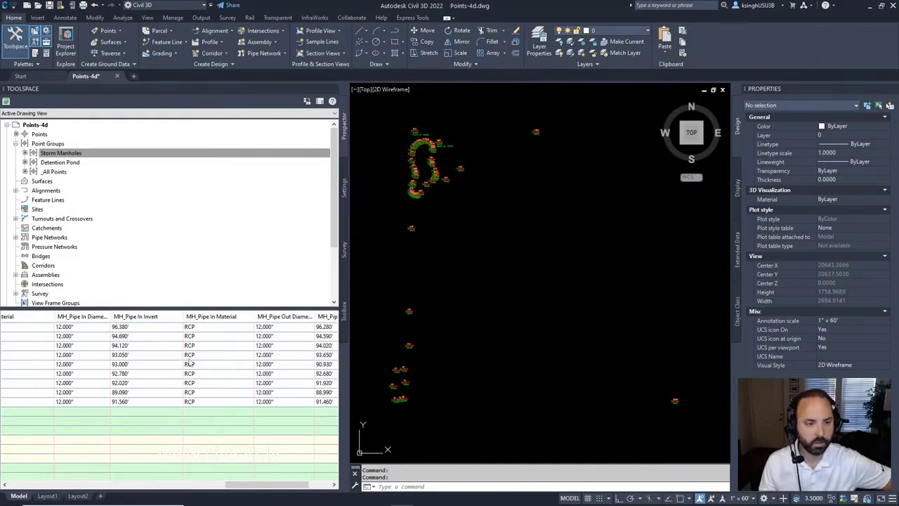